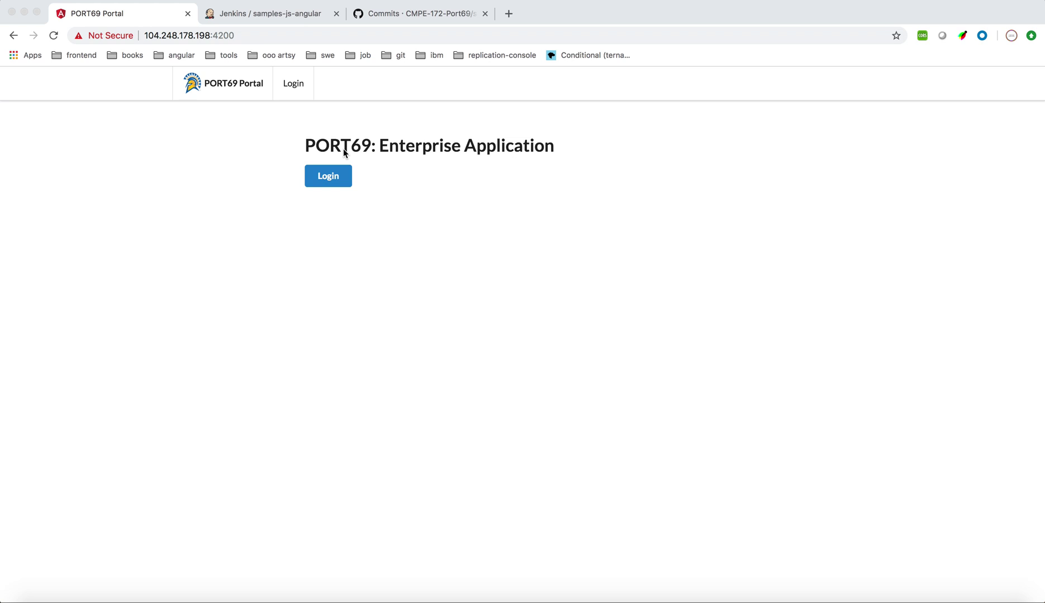
# Sign in through the Okta form with the account's e-mail username and password
pyautogui.click(343, 170)
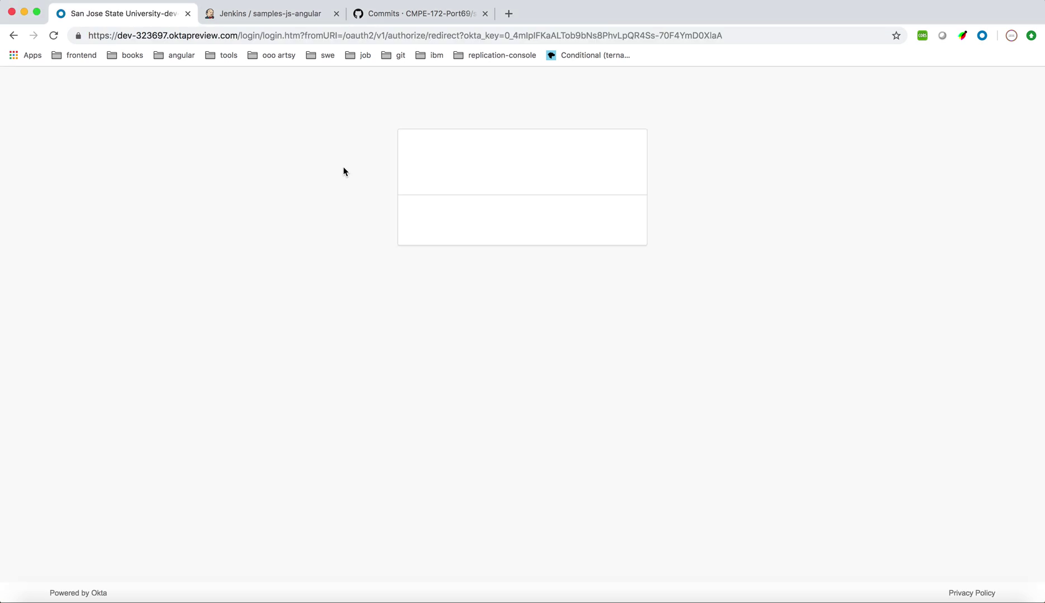
pyautogui.press('Tab')
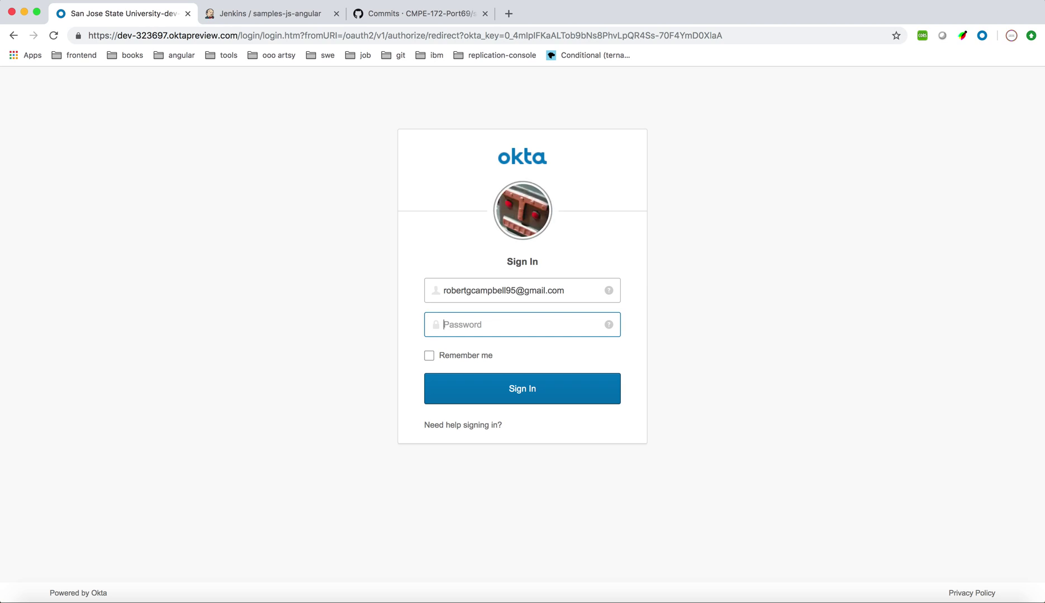
pyautogui.write('•••••••••••••••••')
pyautogui.press('Return')
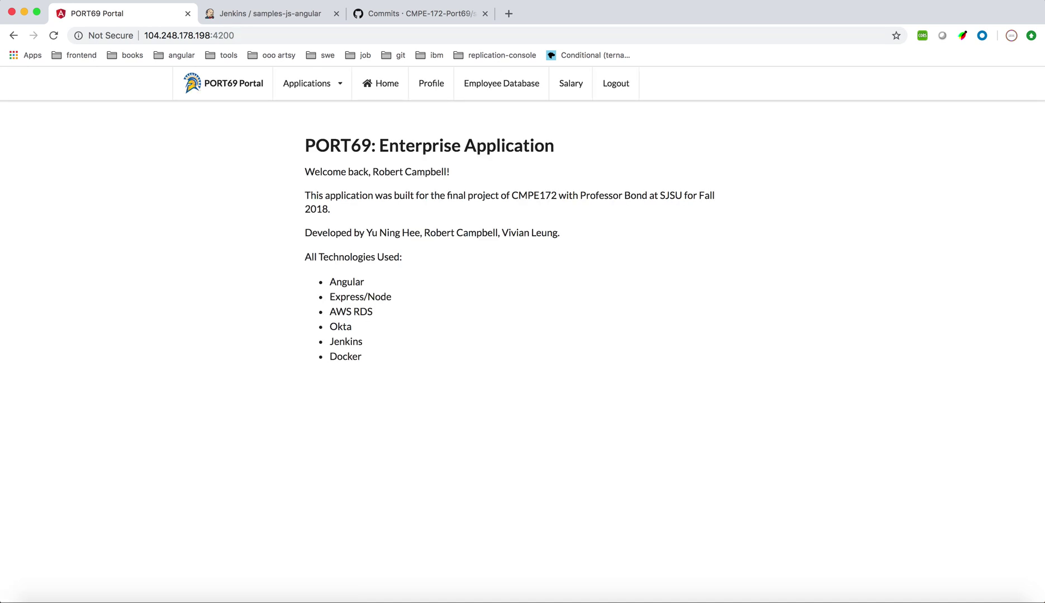
# Open the Profile page and review the ID token claims such as sub, locale, zoneinfo and groups
pyautogui.click(425, 96)
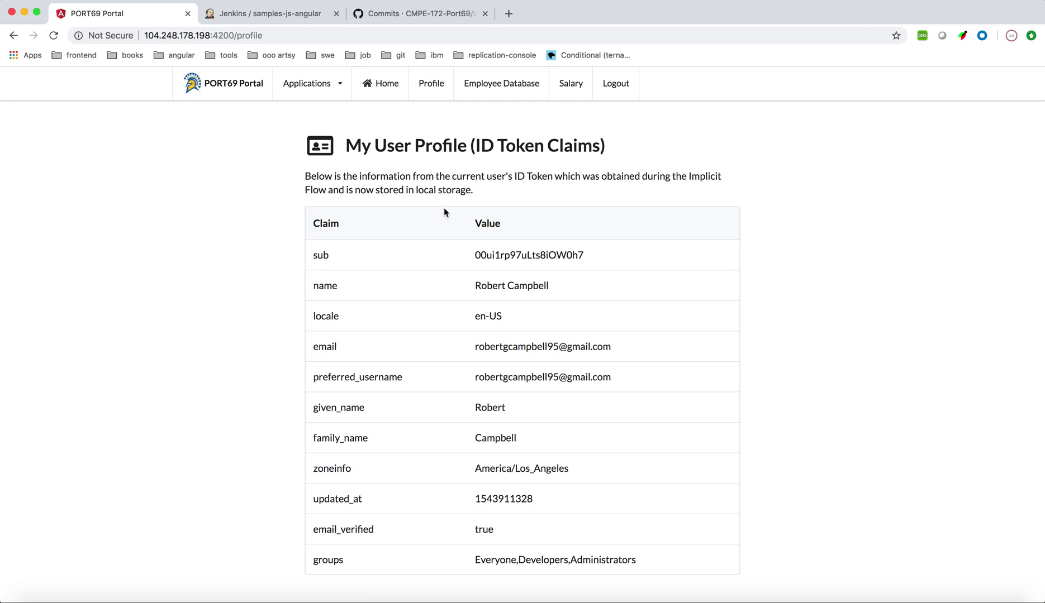
pyautogui.scroll(-2, 439, 259)
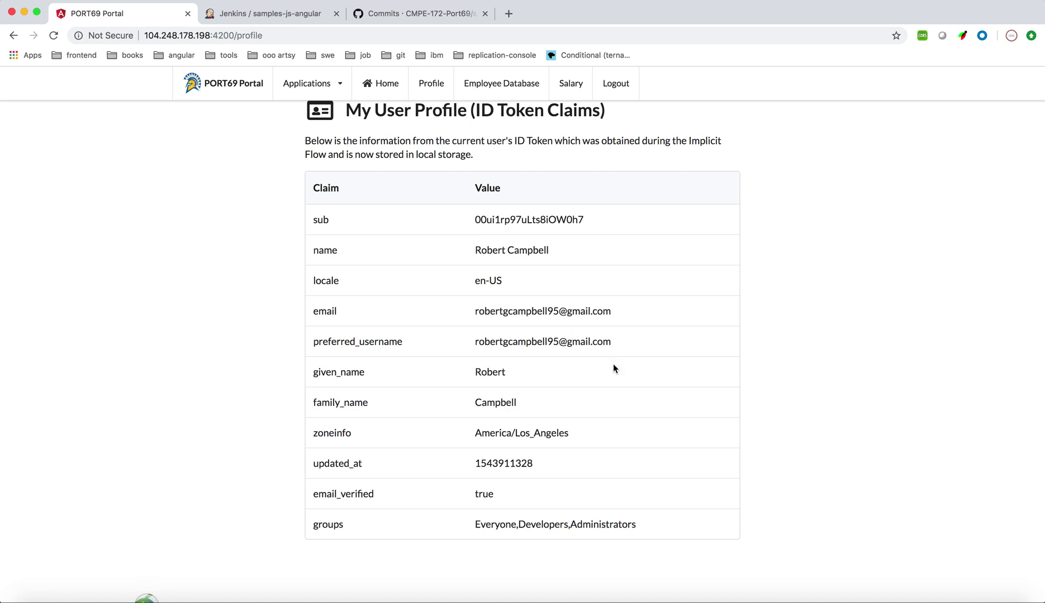
pyautogui.scroll(-1, 697, 352)
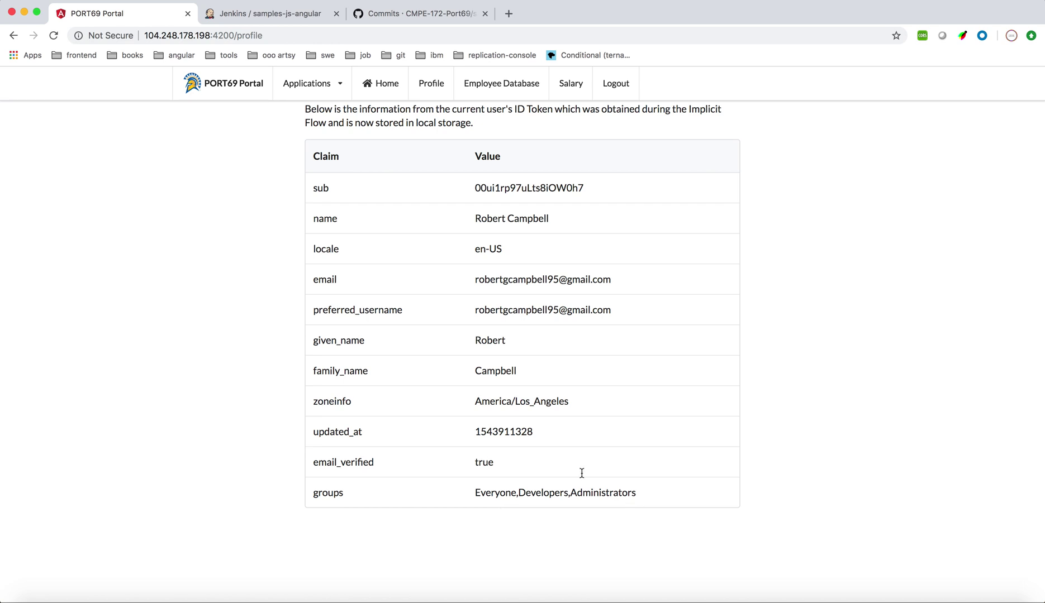
pyautogui.scroll(2, 696, 494)
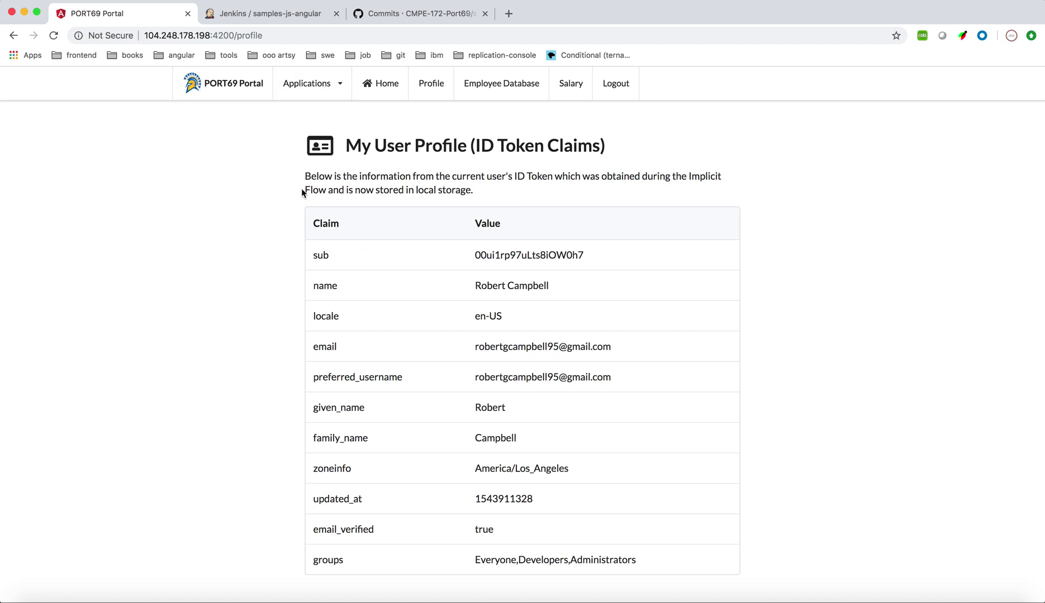
pyautogui.moveTo(308, 96)
# Open the Employee Database and search for employee ID 27777
pyautogui.click(510, 91)
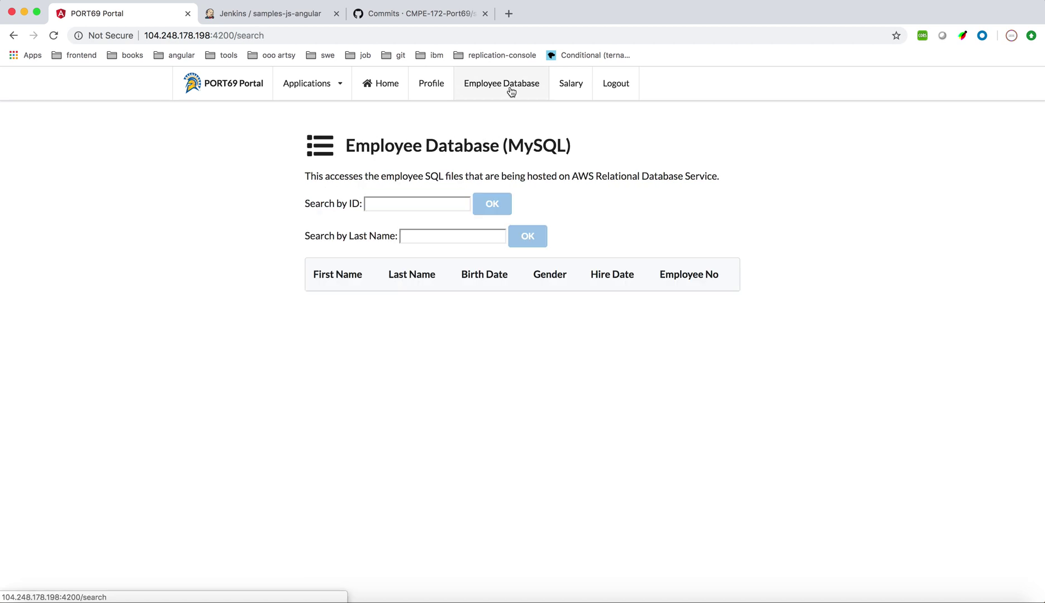
pyautogui.click(421, 205)
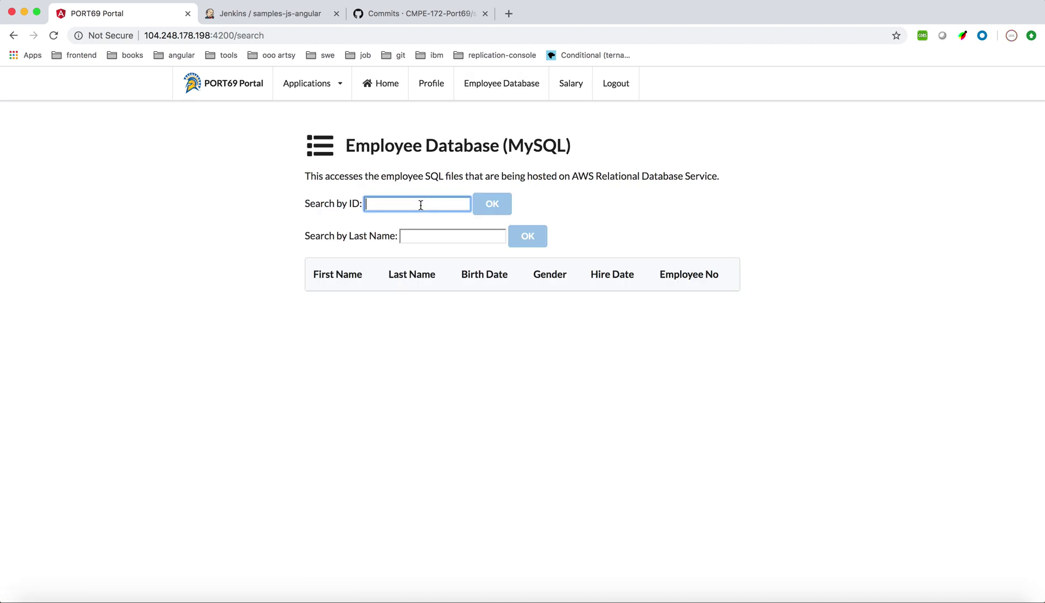
pyautogui.write('27777')
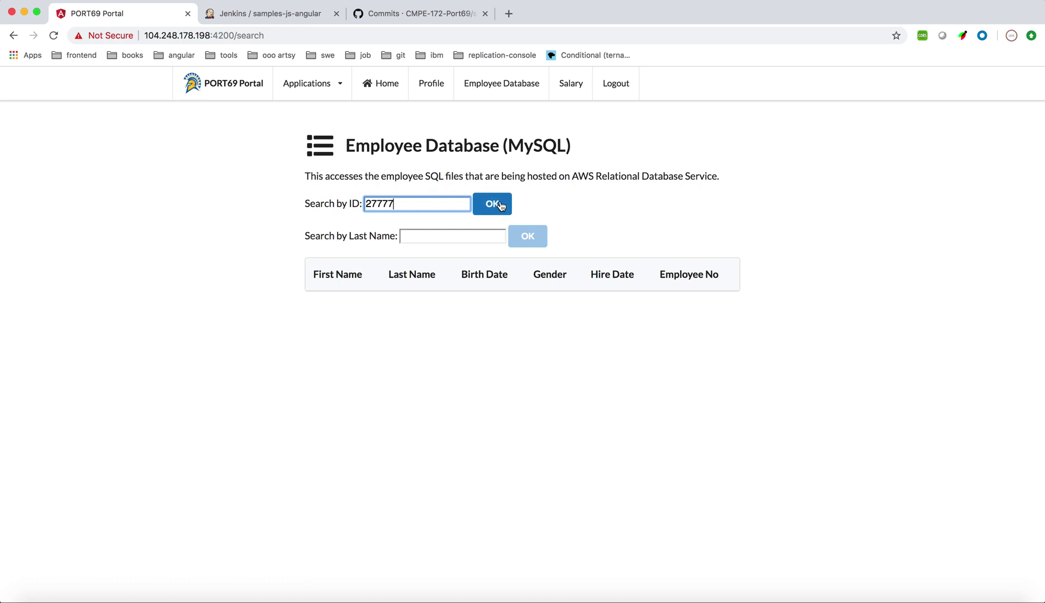
pyautogui.click(499, 205)
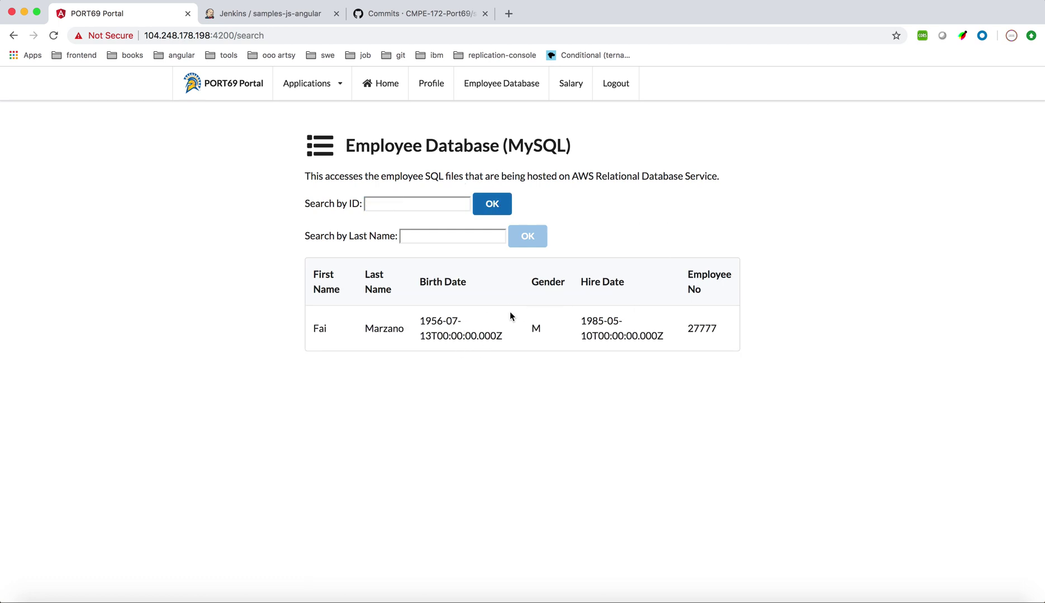
# Search employees by last name Smith and review the matching records
pyautogui.click(451, 239)
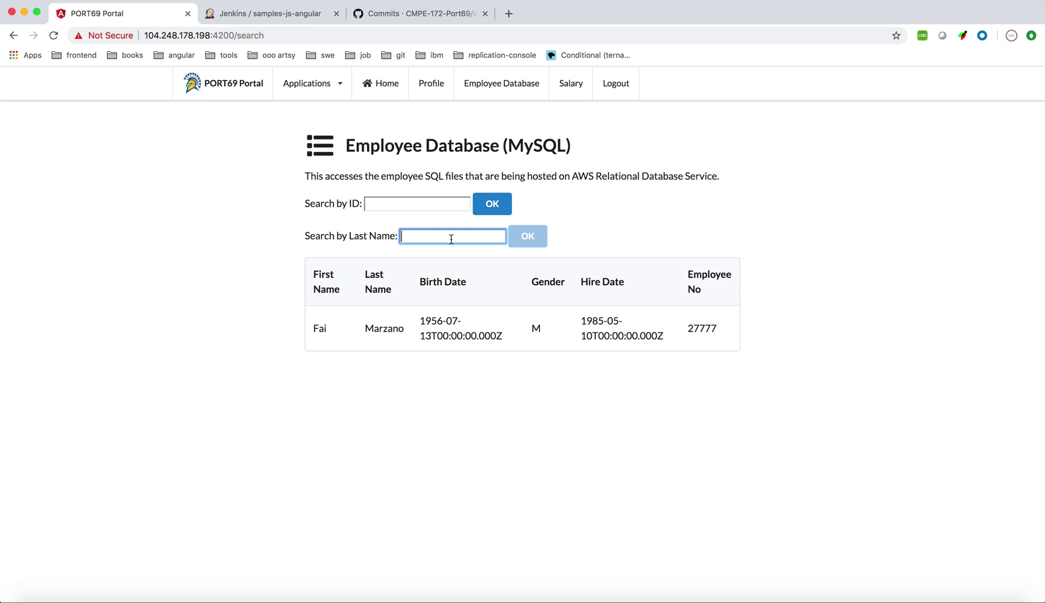
pyautogui.write('Smith')
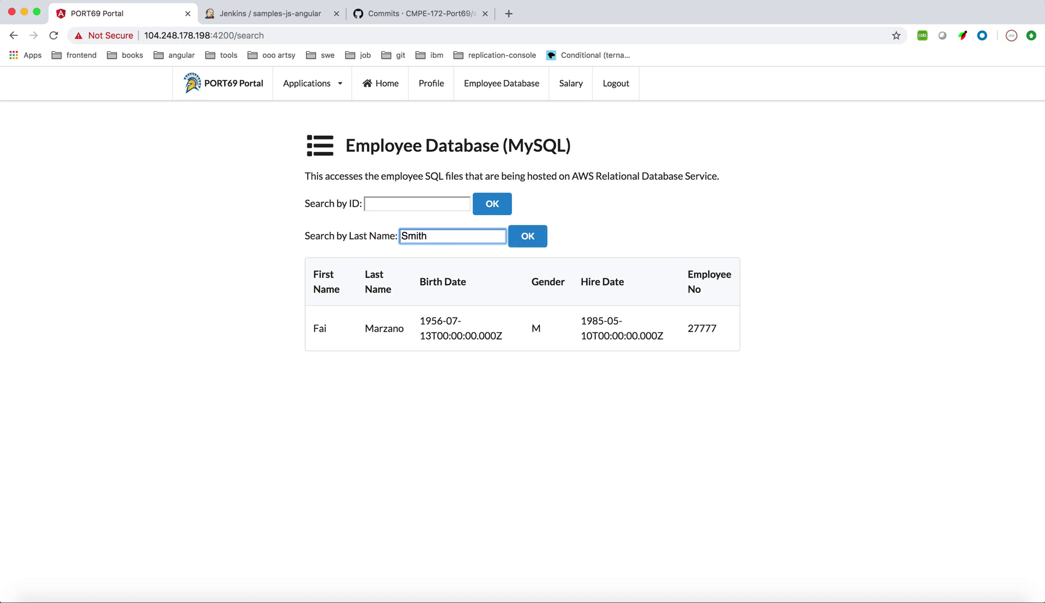
pyautogui.click(529, 237)
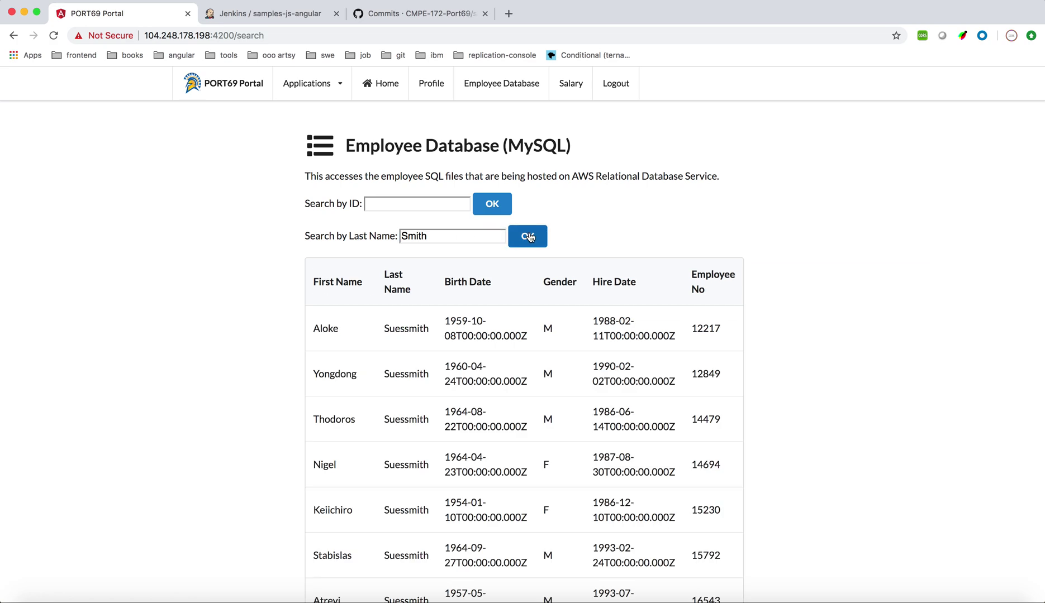
pyautogui.scroll(-5, 381, 465)
pyautogui.scroll(5, 382, 464)
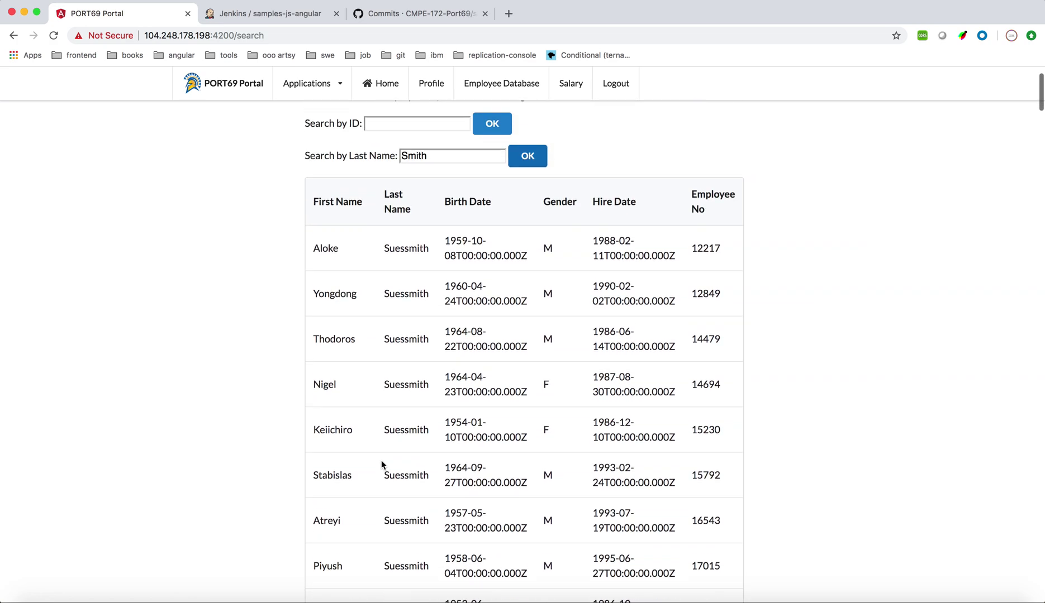
pyautogui.click(570, 87)
# Load the salary history for employee 27777
pyautogui.click(424, 245)
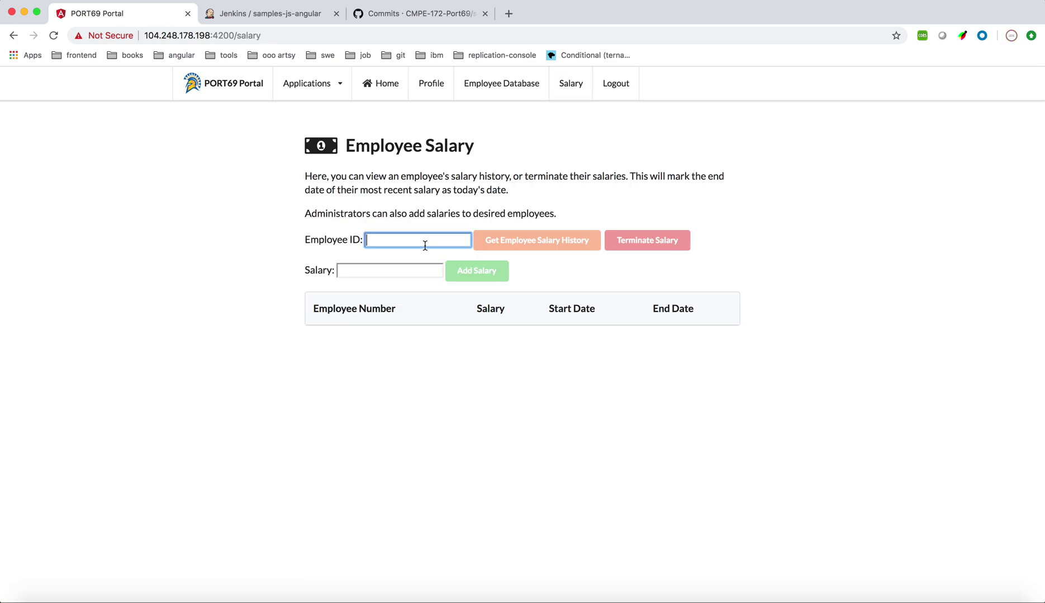
pyautogui.write('27777')
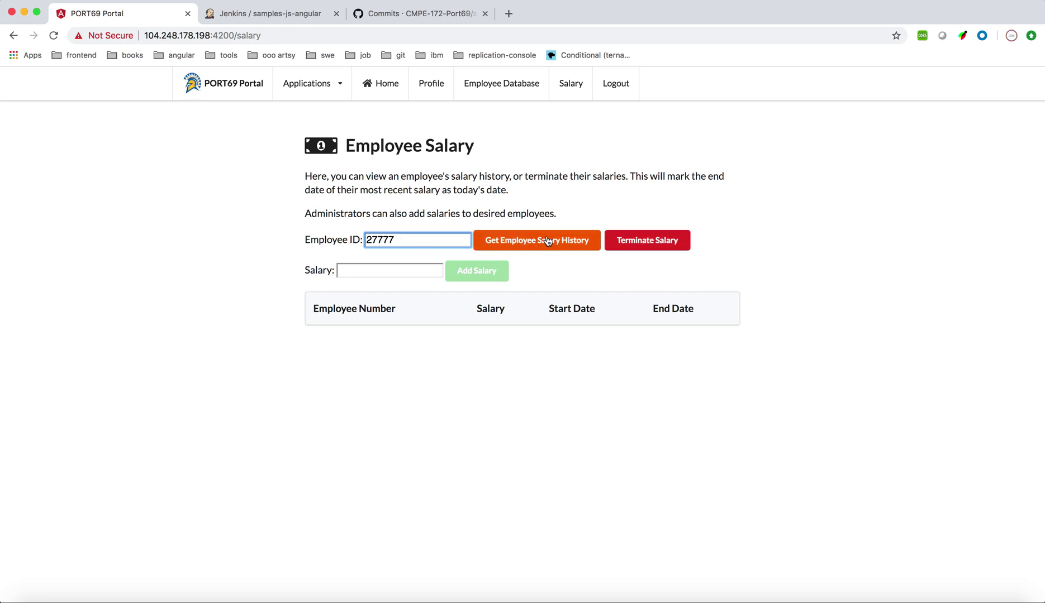
pyautogui.click(547, 240)
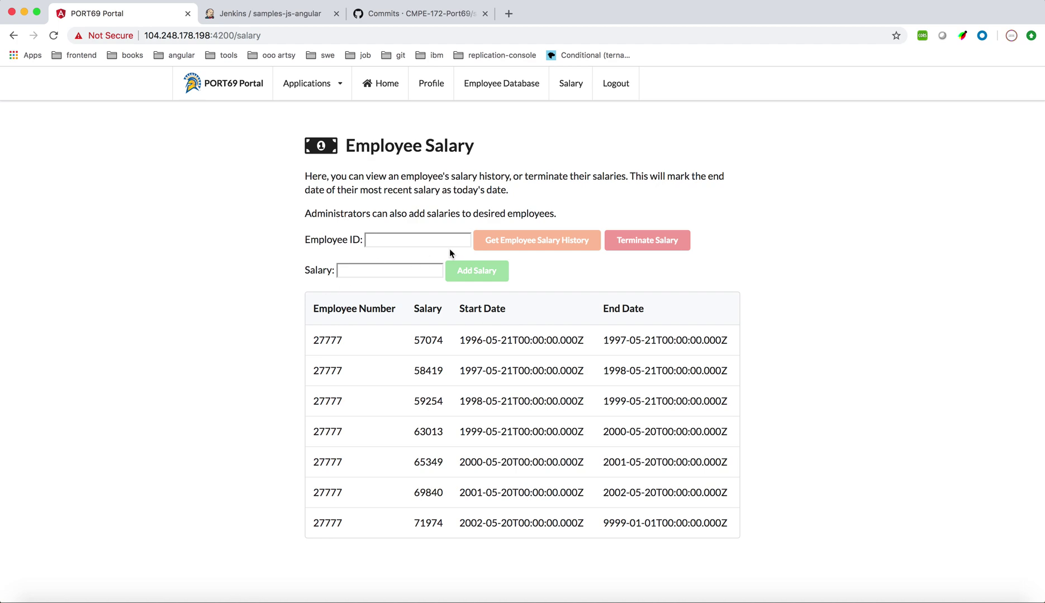
# Add a new salary of 2 for employee 27777
pyautogui.click(409, 247)
pyautogui.write('27777')
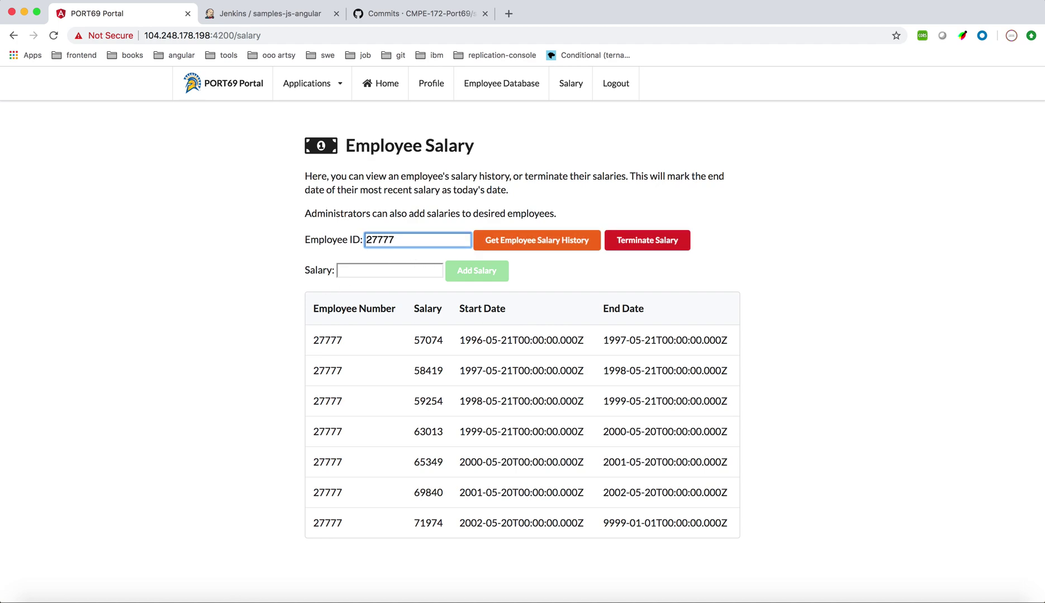
pyautogui.click(377, 271)
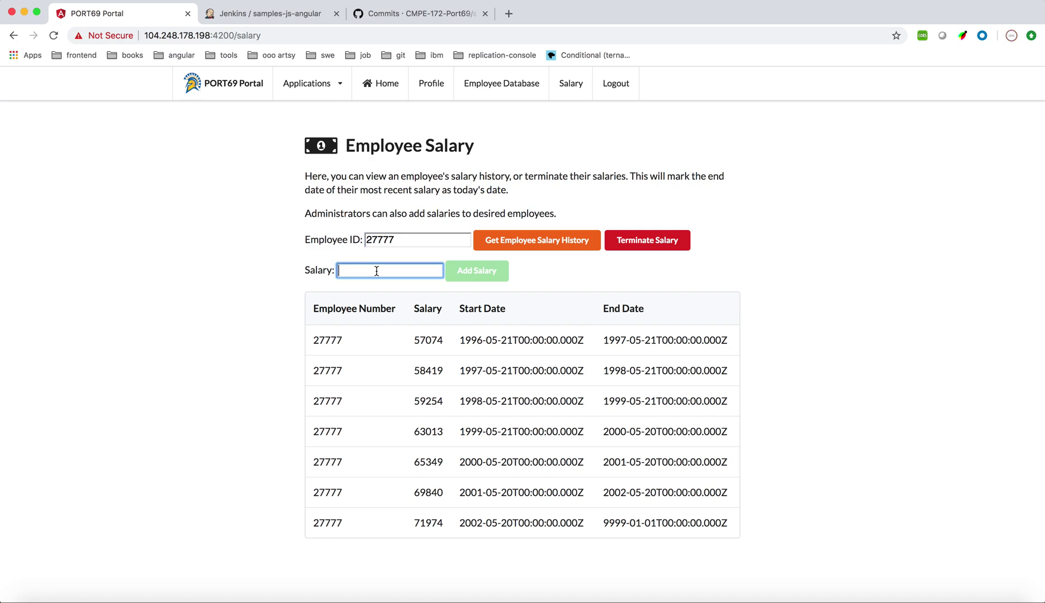
pyautogui.write('2')
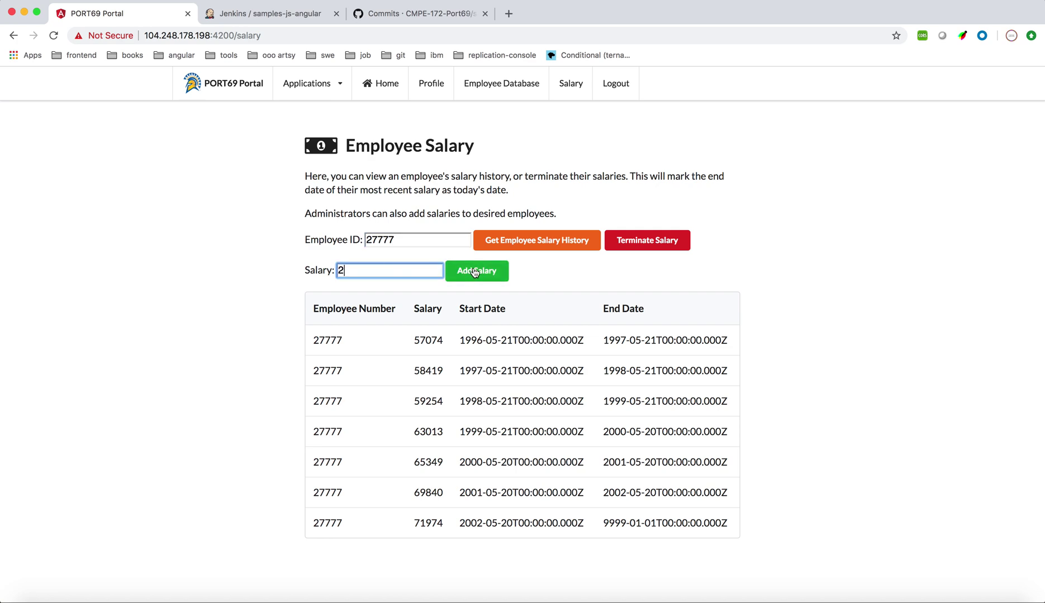
pyautogui.click(477, 272)
# Terminate the new salary so it ends on 2018-12-09
pyautogui.scroll(-1, 425, 394)
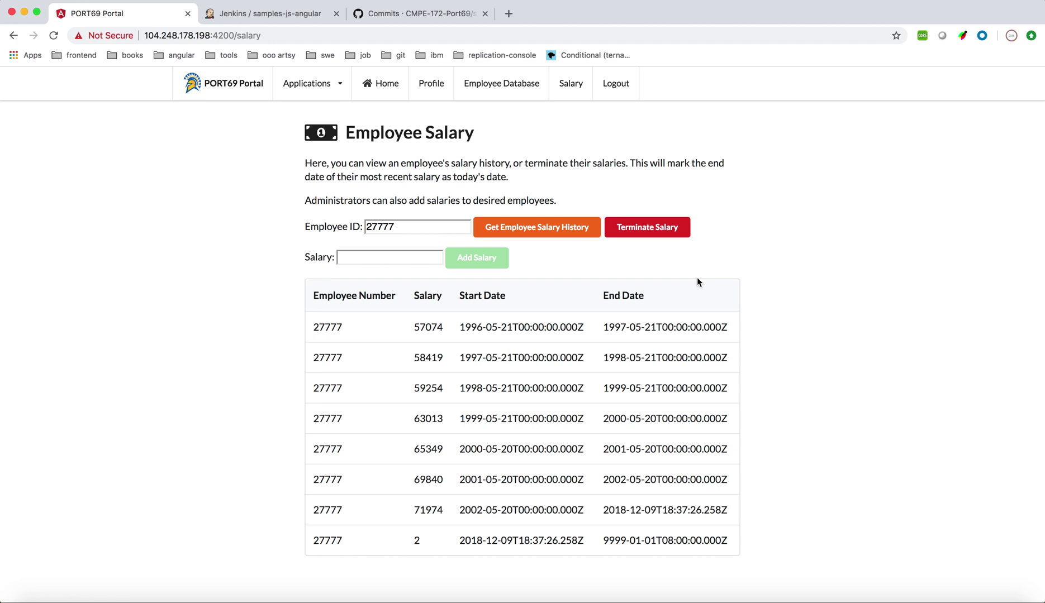
pyautogui.click(642, 227)
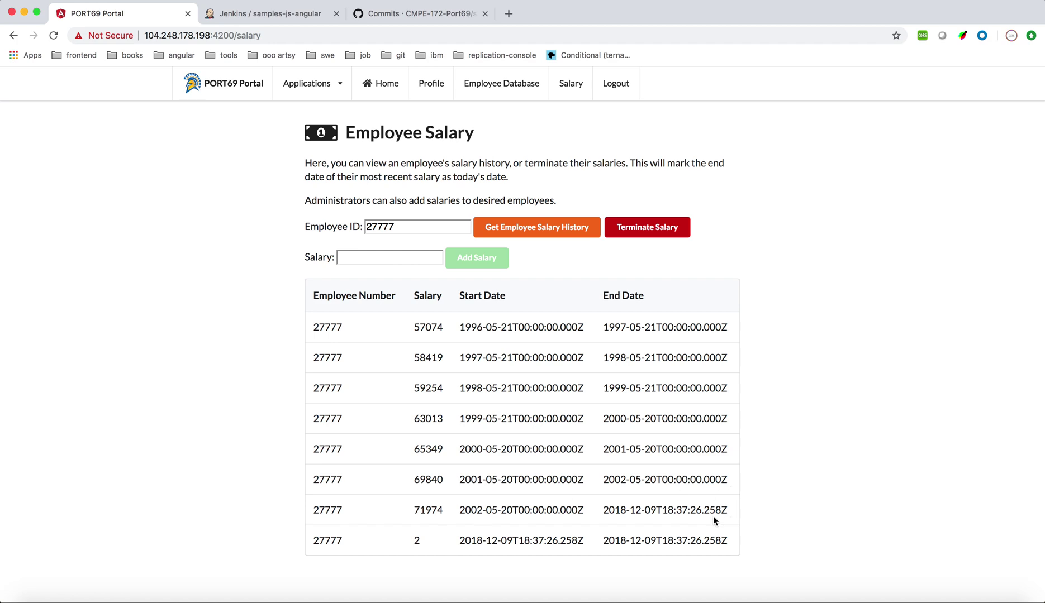
pyautogui.scroll(1, 713, 521)
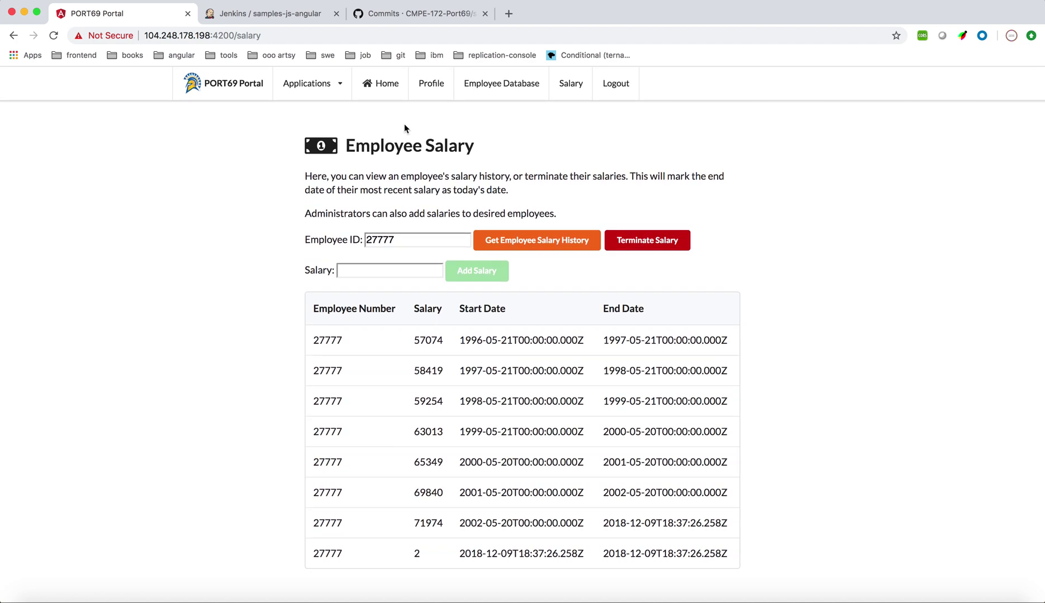
pyautogui.click(338, 89)
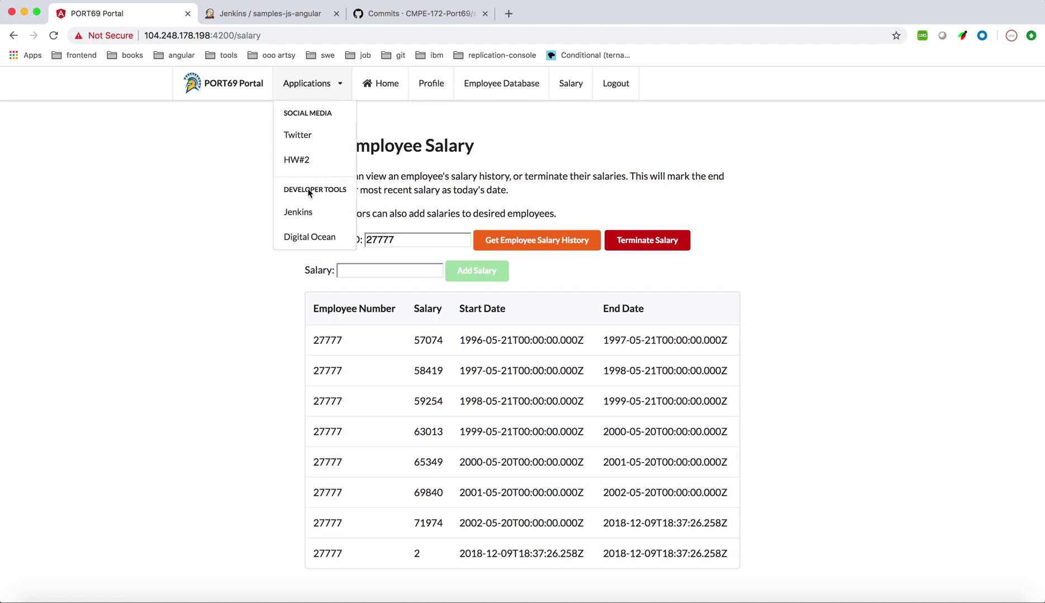
# Open Jenkins from the portal's Applications list to see the homework_2 and samples-js-angular jobs
pyautogui.click(304, 211)
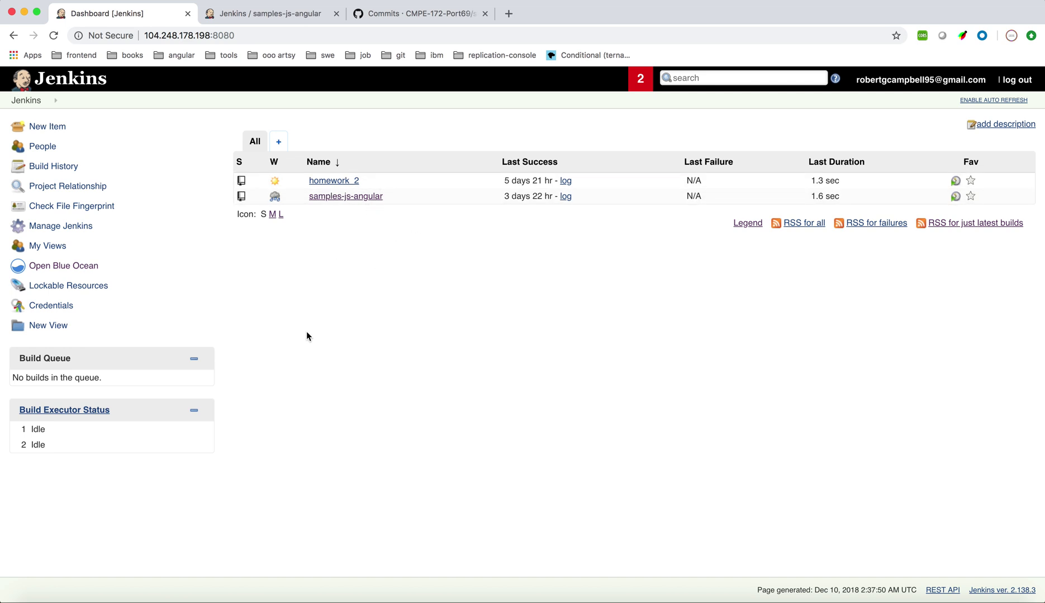
pyautogui.hotkey('ctrl', 'Left')
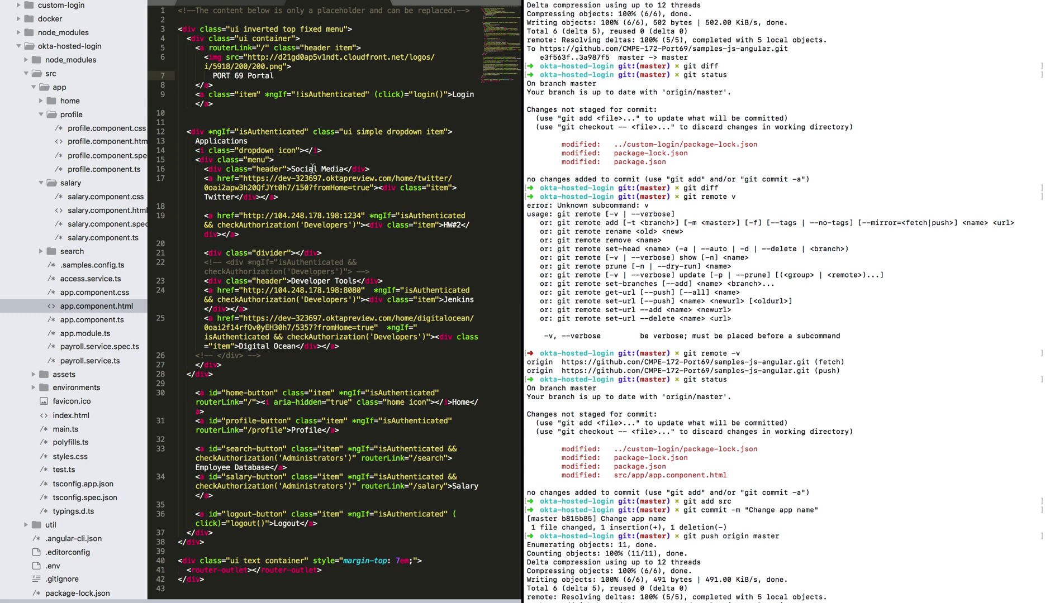
# Remove the word 'inverted' from the navbar class on line 3 of app.component.html
pyautogui.click(275, 29)
pyautogui.doubleClick(275, 29)
pyautogui.press('BackSpace')
pyautogui.press('BackSpace')
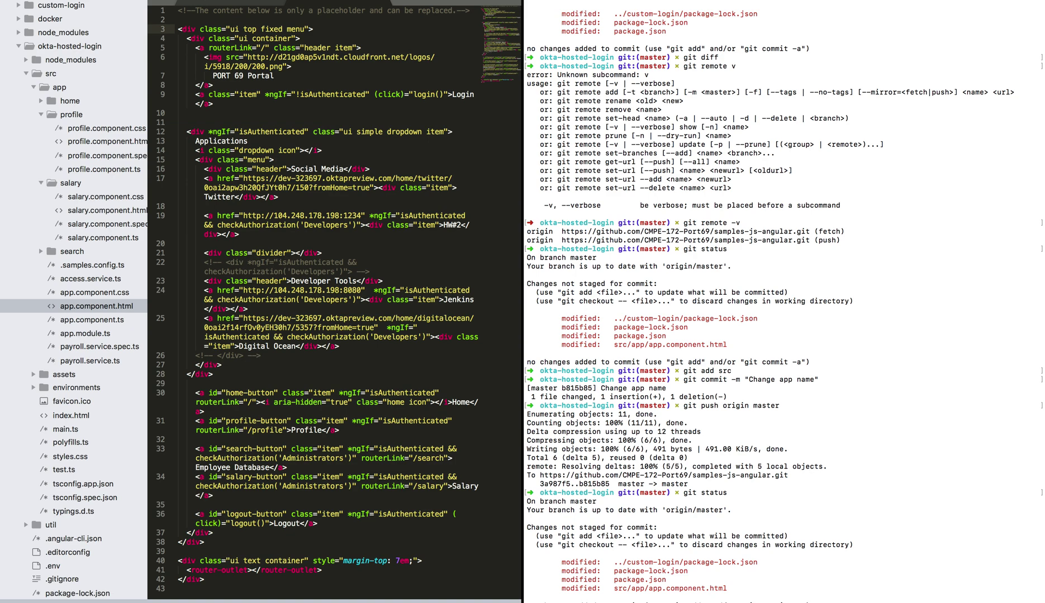
# Stage src and commit 'Change navbar color', pushing to master to trigger Jenkins build #33
pyautogui.write('git add src')
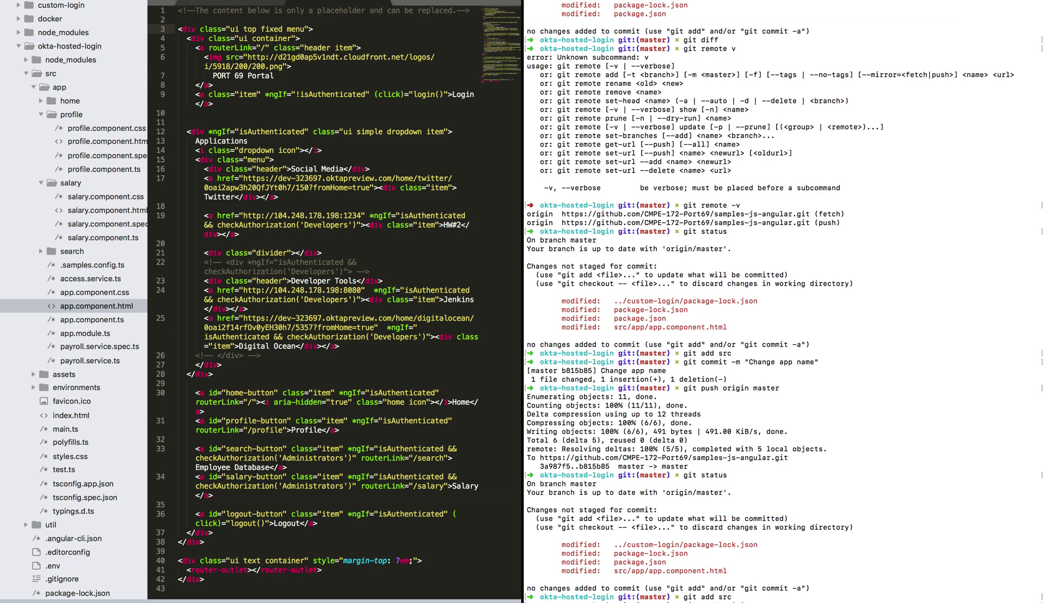
pyautogui.press('Return')
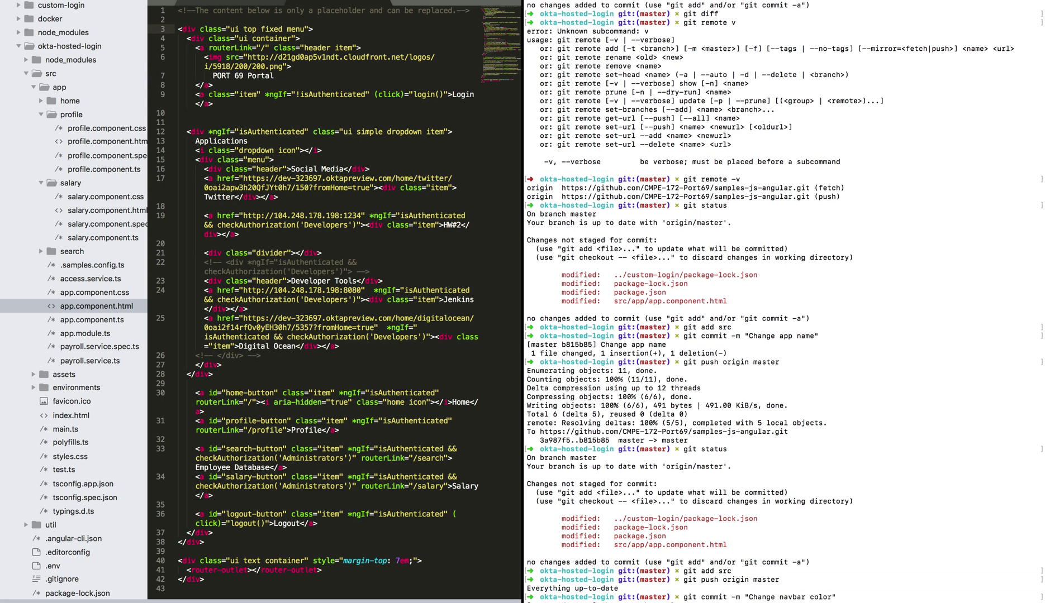
pyautogui.scroll(-4, 825, 271)
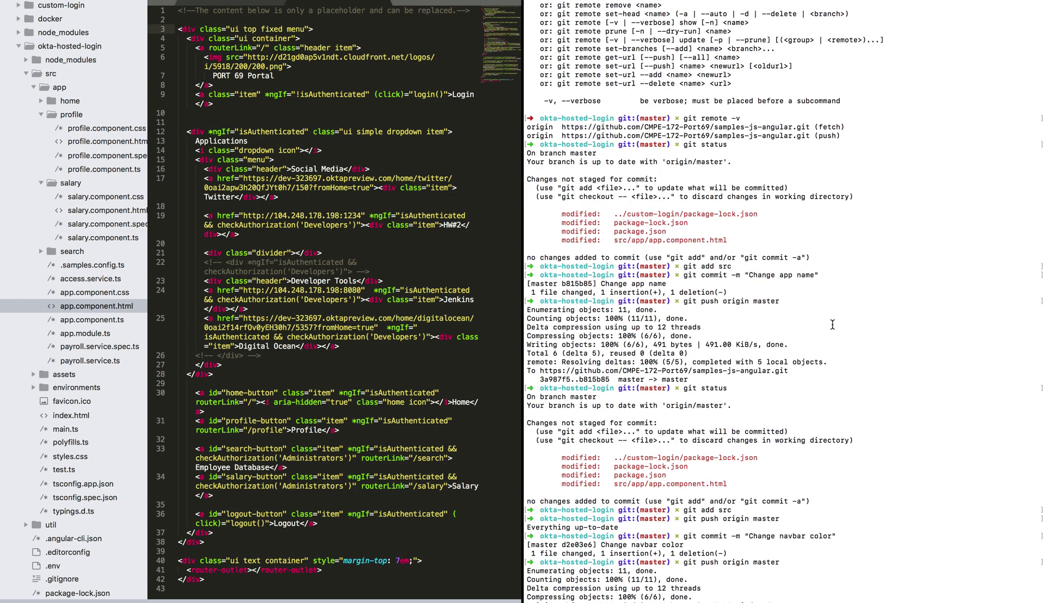
pyautogui.hotkey('ctrl', 'Right')
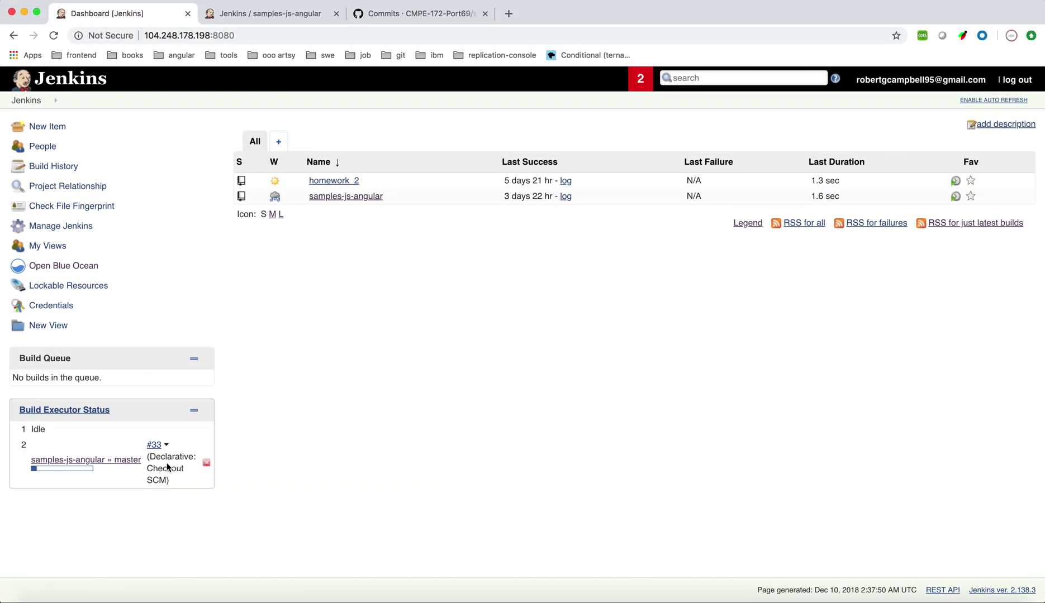
# In Blue Ocean, view samples-js-angular run 33's pipeline stages, then go back to the portal
pyautogui.click(60, 268)
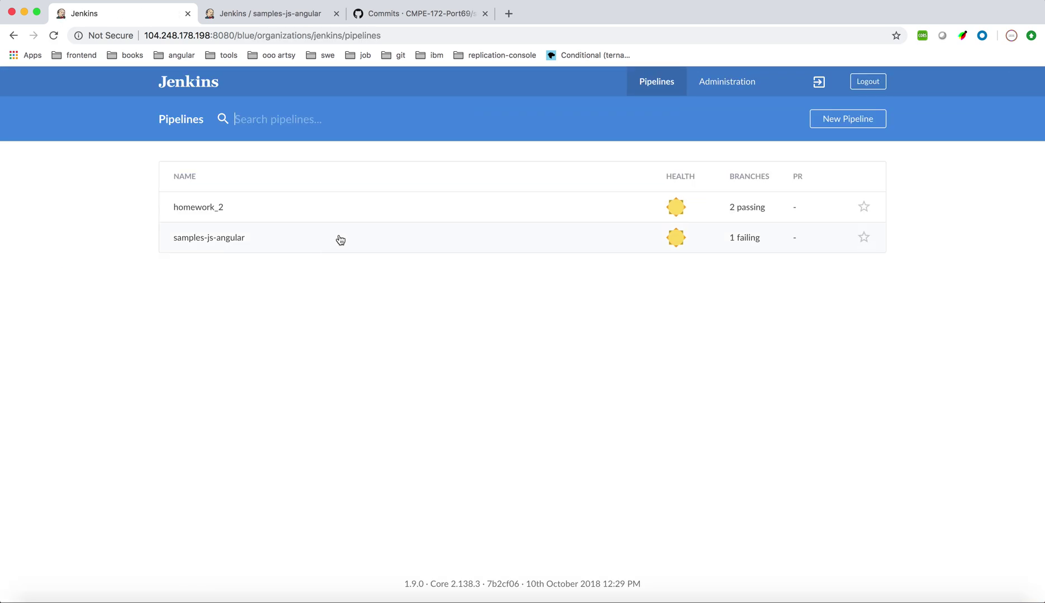
pyautogui.click(339, 238)
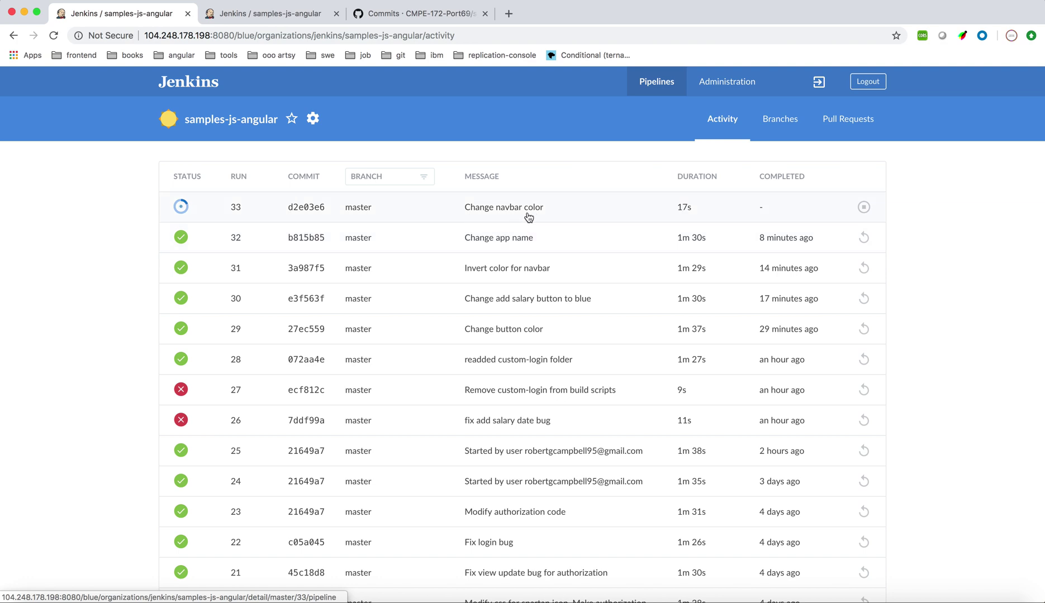
pyautogui.click(555, 207)
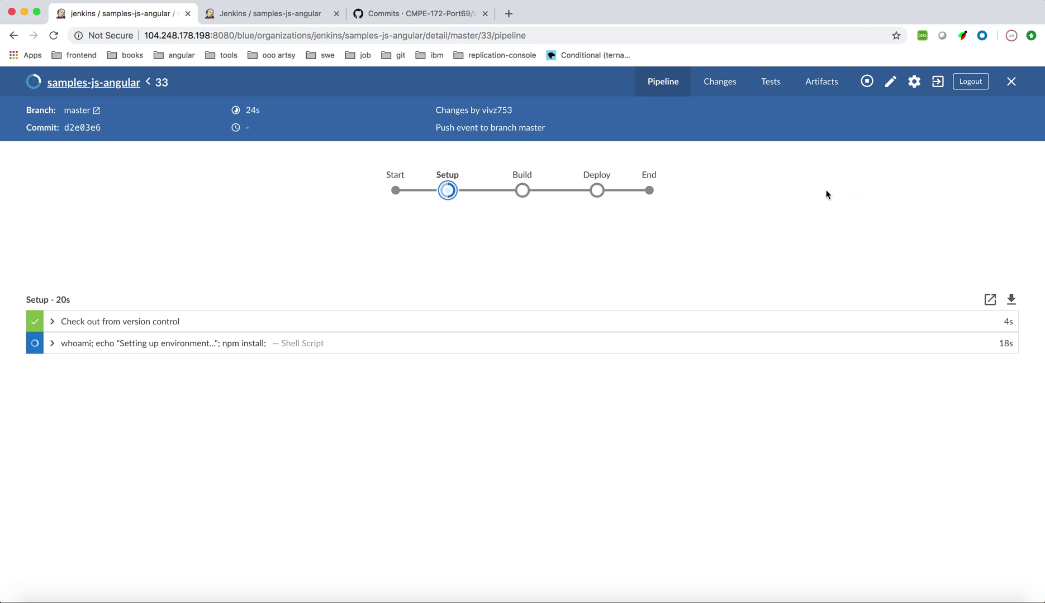
pyautogui.click(972, 84)
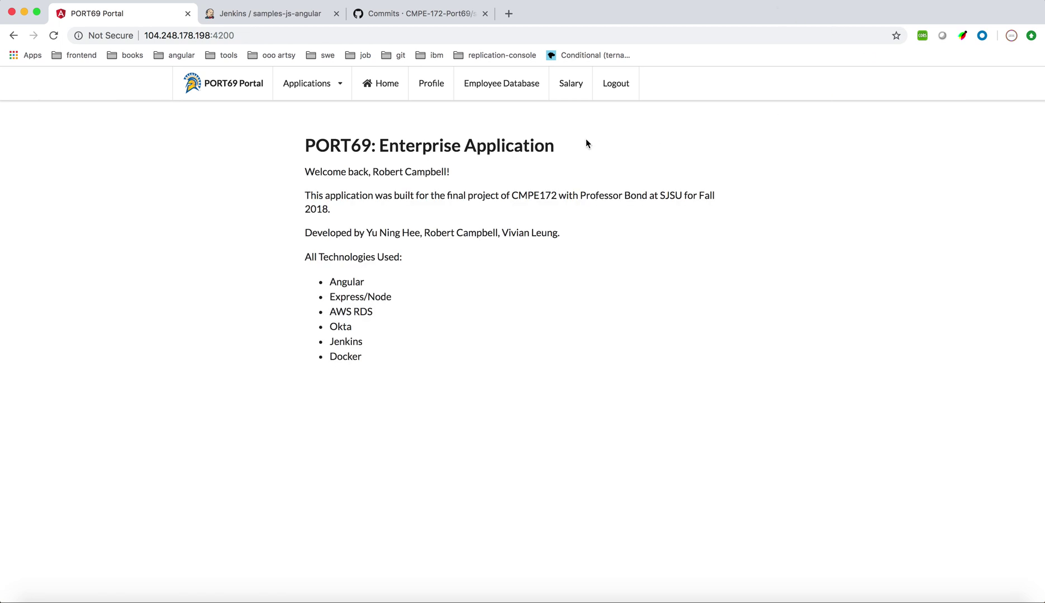
# Log out and sign back in through Okta as another user with their e-mail and password
pyautogui.click(616, 88)
pyautogui.click(341, 182)
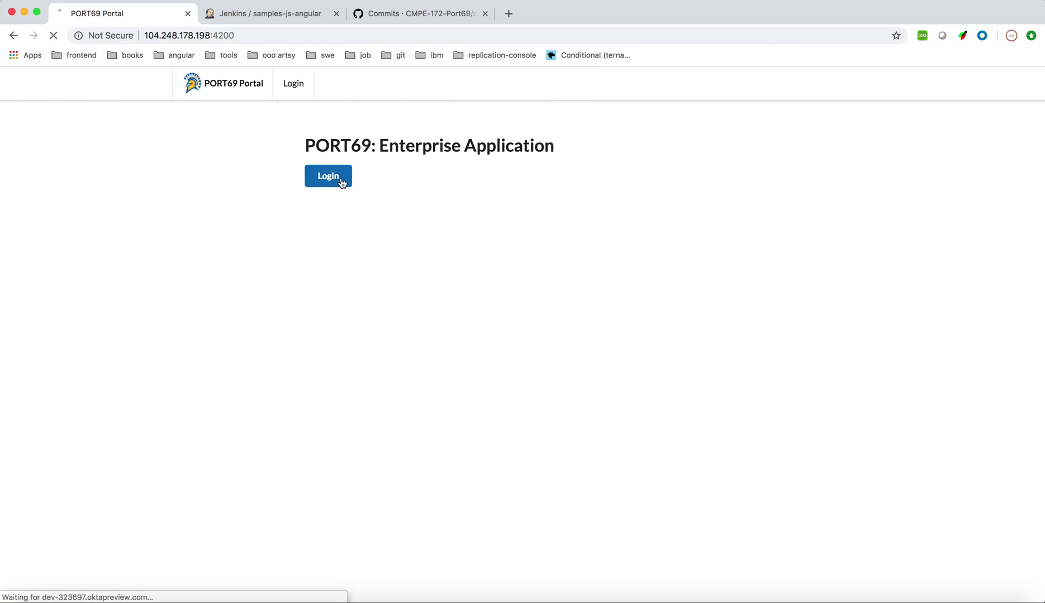
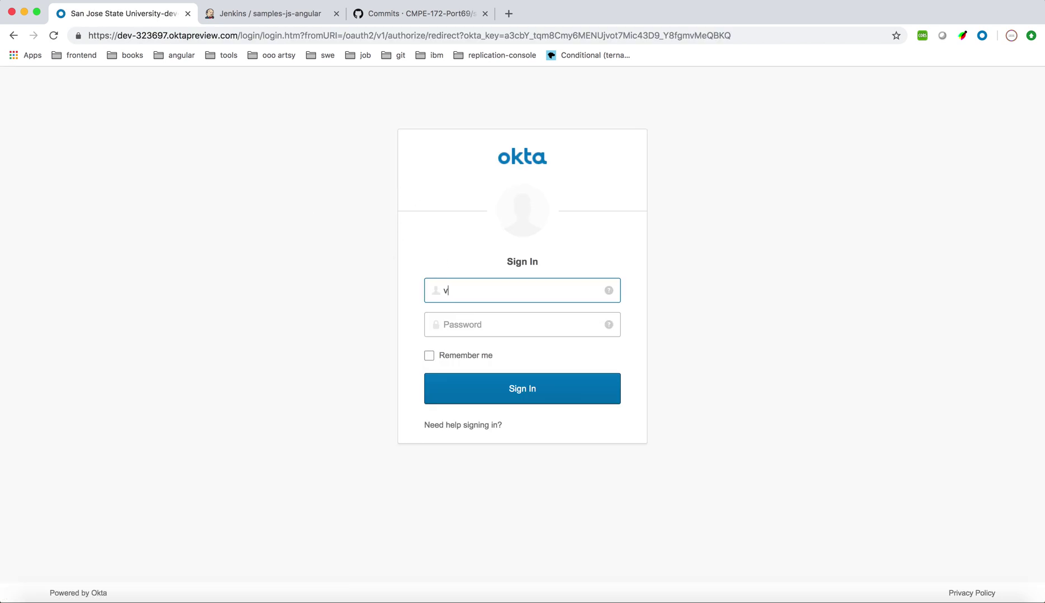
pyautogui.press('Tab')
pyautogui.write('*****')
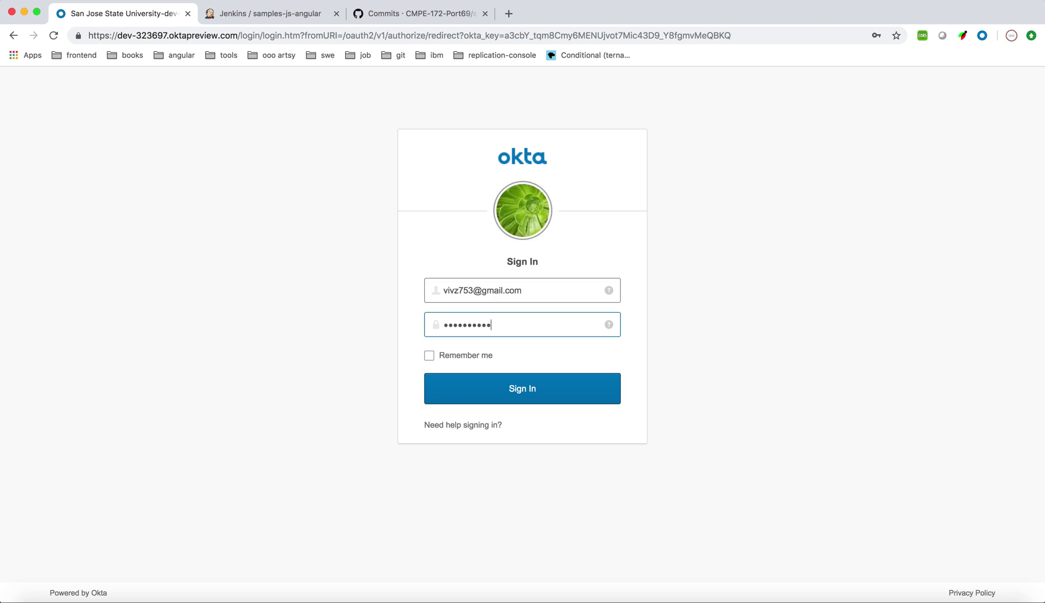
pyautogui.write('*****')
pyautogui.press('Return')
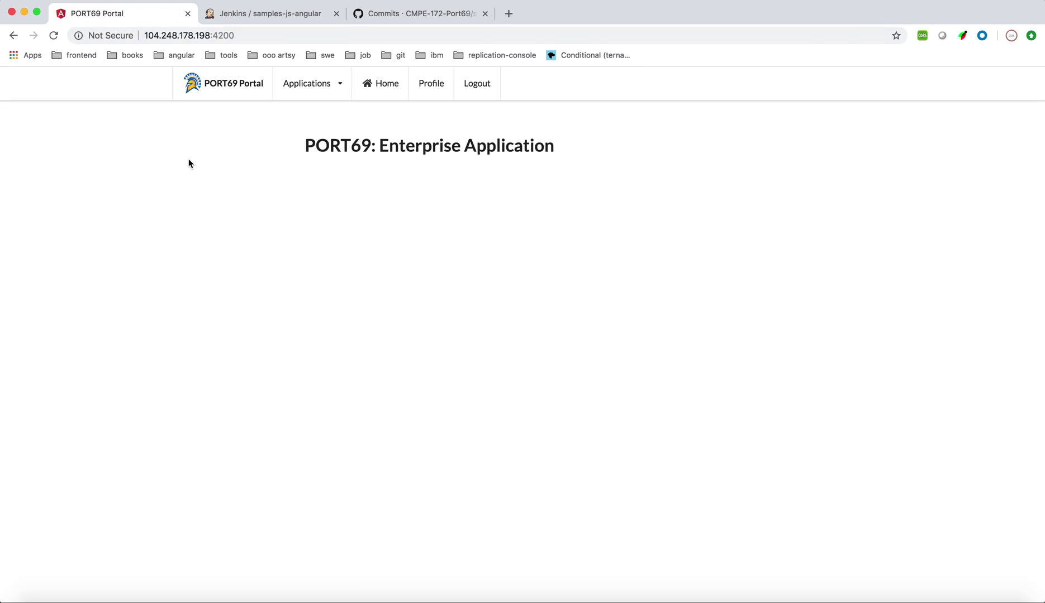
# Check the new user's groups claim, Everyone,Developers, on the Profile page, then return Home
pyautogui.click(437, 93)
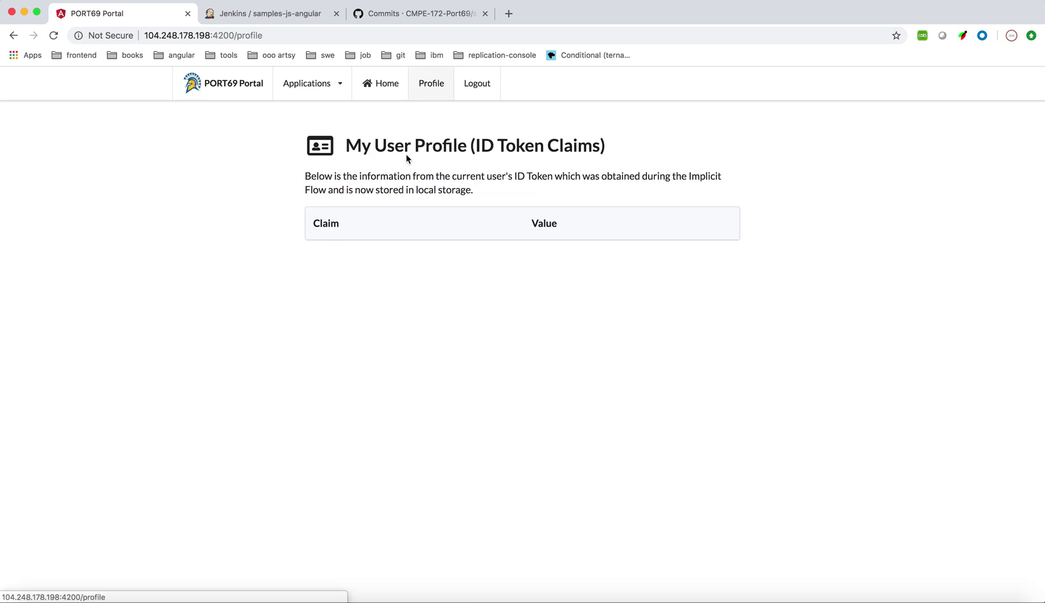
pyautogui.scroll(-2, 379, 332)
pyautogui.moveTo(602, 499); pyautogui.dragTo(558, 506)
pyautogui.doubleClick(557, 498)
pyautogui.doubleClick(532, 499)
pyautogui.click(532, 499)
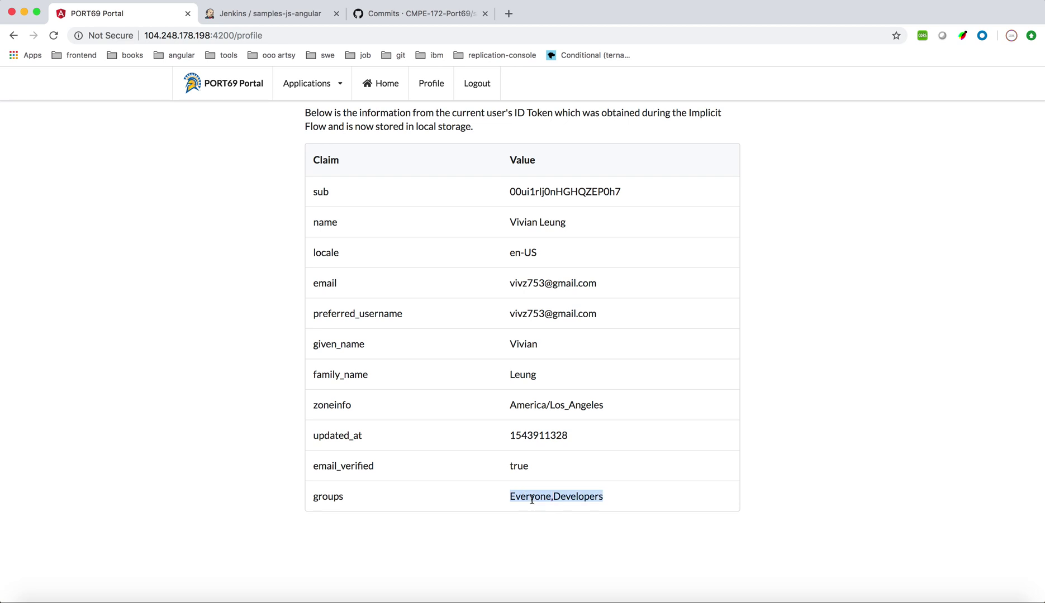
pyautogui.click(532, 499)
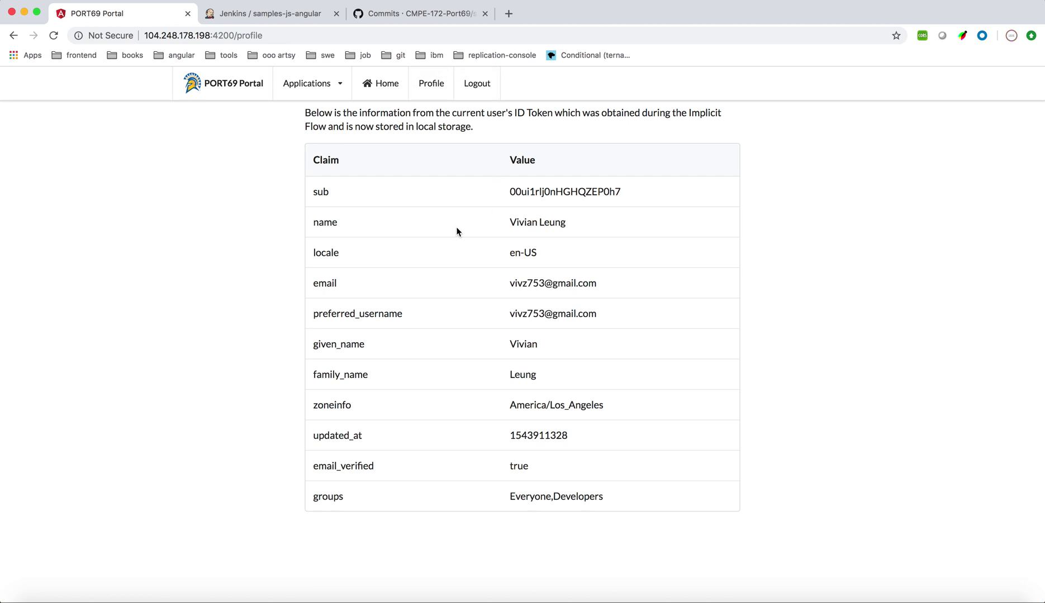
pyautogui.click(385, 85)
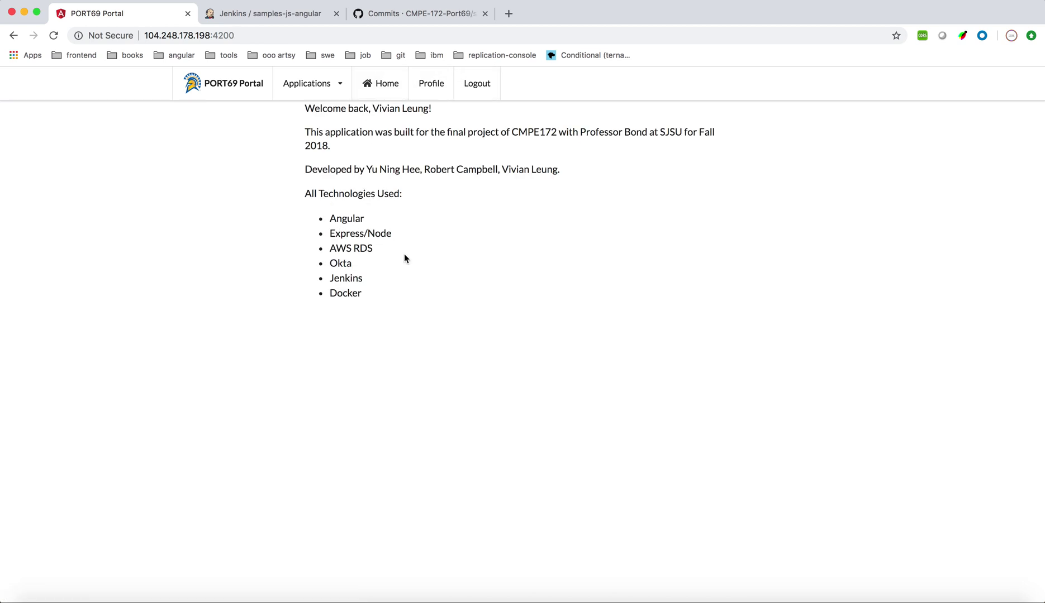
# Launch DigitalOcean and Jenkins in new tabs from the Applications list, ending on the Jenkins dashboard
pyautogui.click(310, 85)
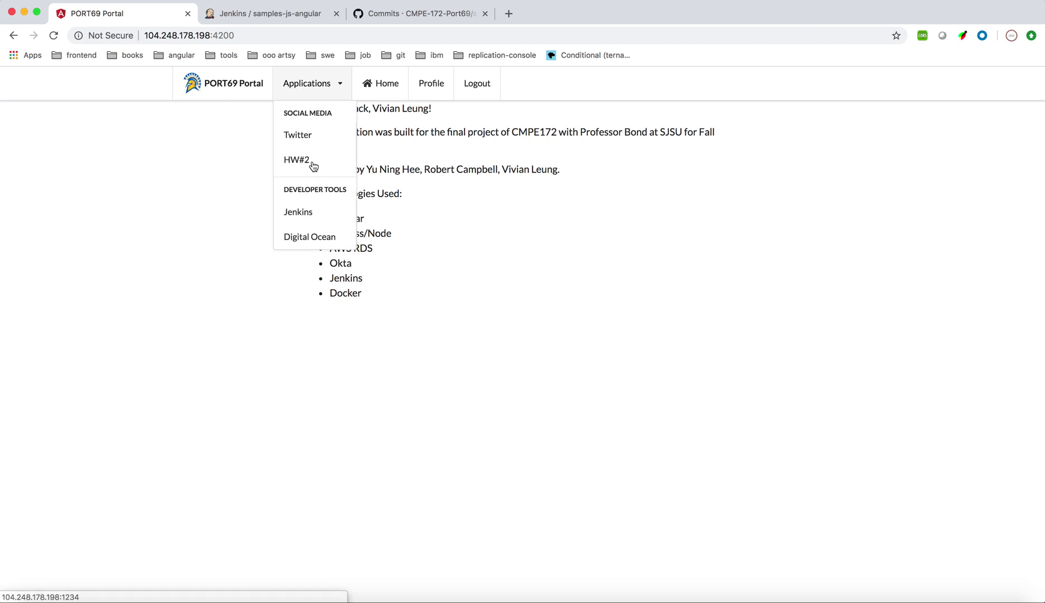
pyautogui.keyDown('super'); pyautogui.click(327, 248); pyautogui.keyUp('super')
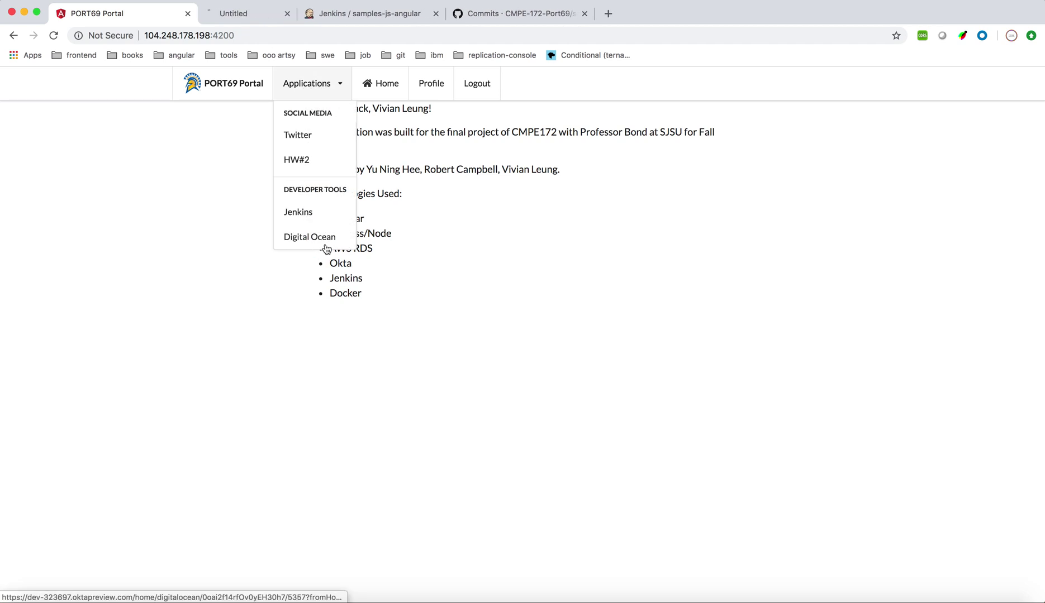
pyautogui.click(313, 92)
pyautogui.click(306, 20)
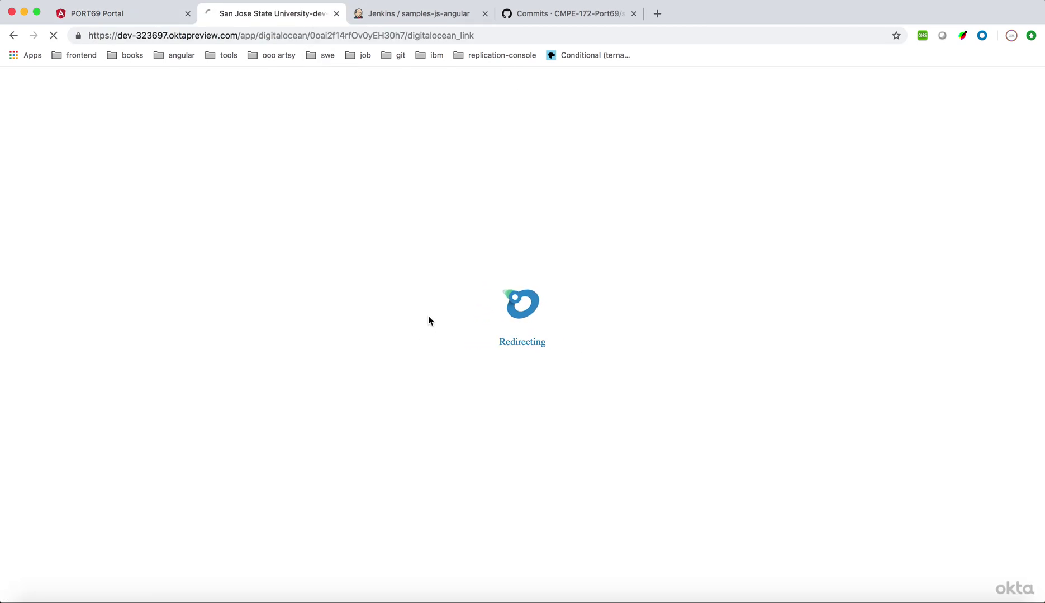
pyautogui.click(141, 13)
pyautogui.click(313, 83)
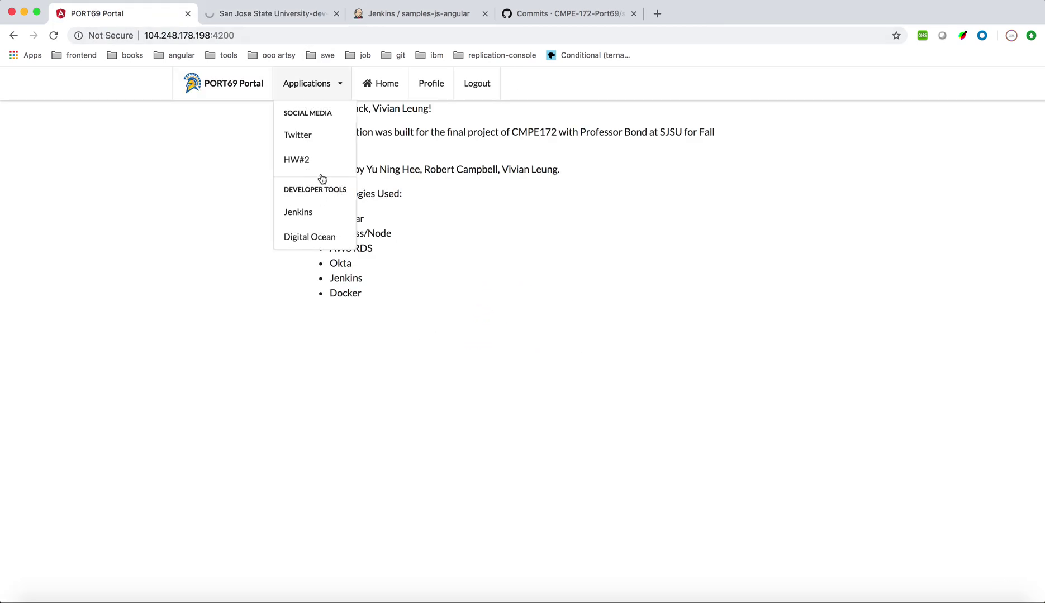
pyautogui.keyDown('super'); pyautogui.click(307, 216); pyautogui.keyUp('super')
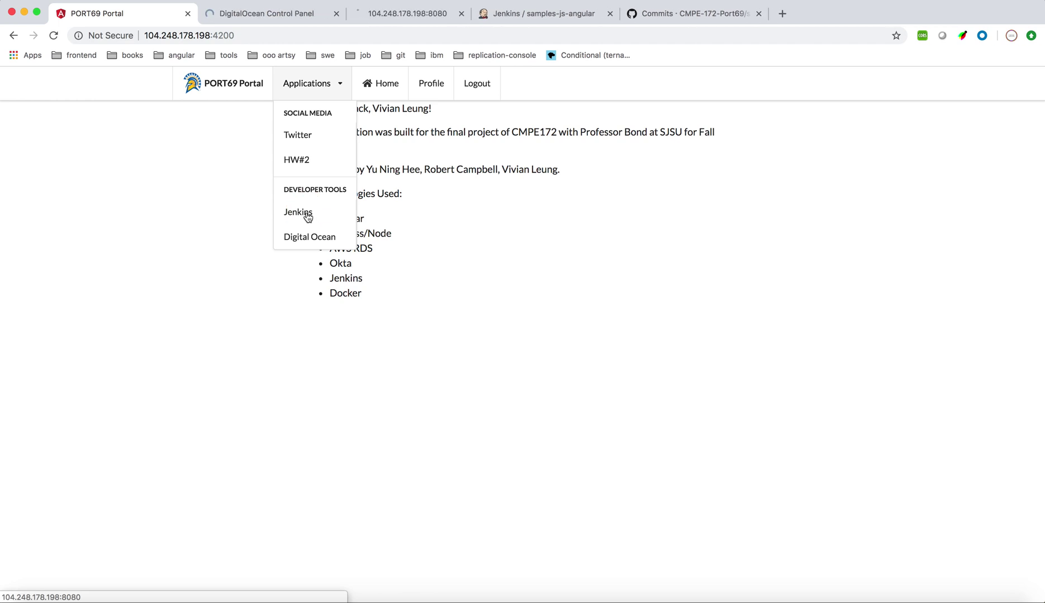
pyautogui.click(357, 19)
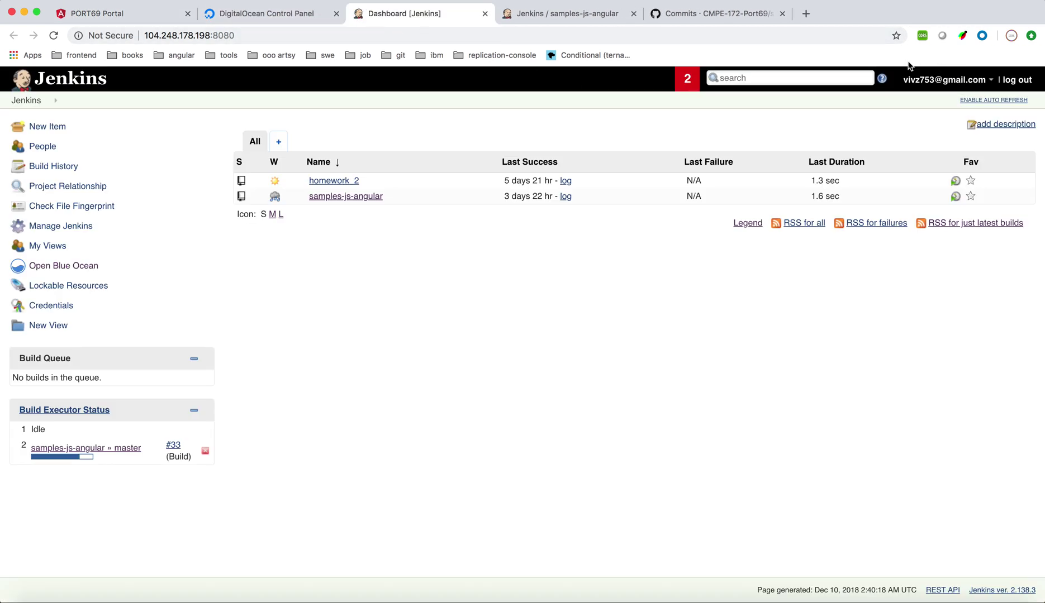
# Copy the ansible droplet's IP from DigitalOcean's CMPE172 Ansible HW project, then return to the portal
pyautogui.click(289, 15)
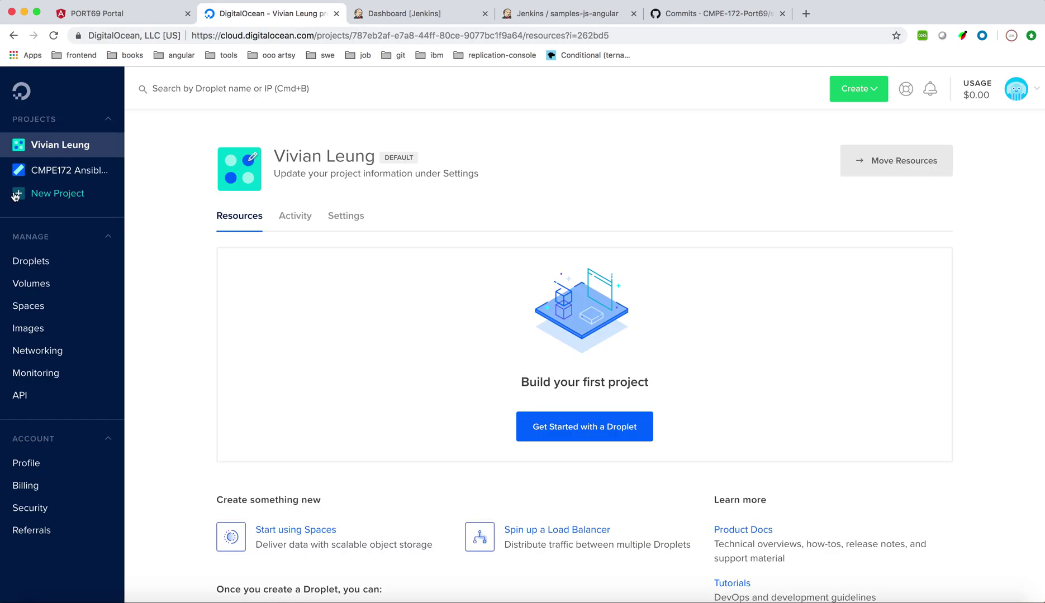
pyautogui.click(37, 176)
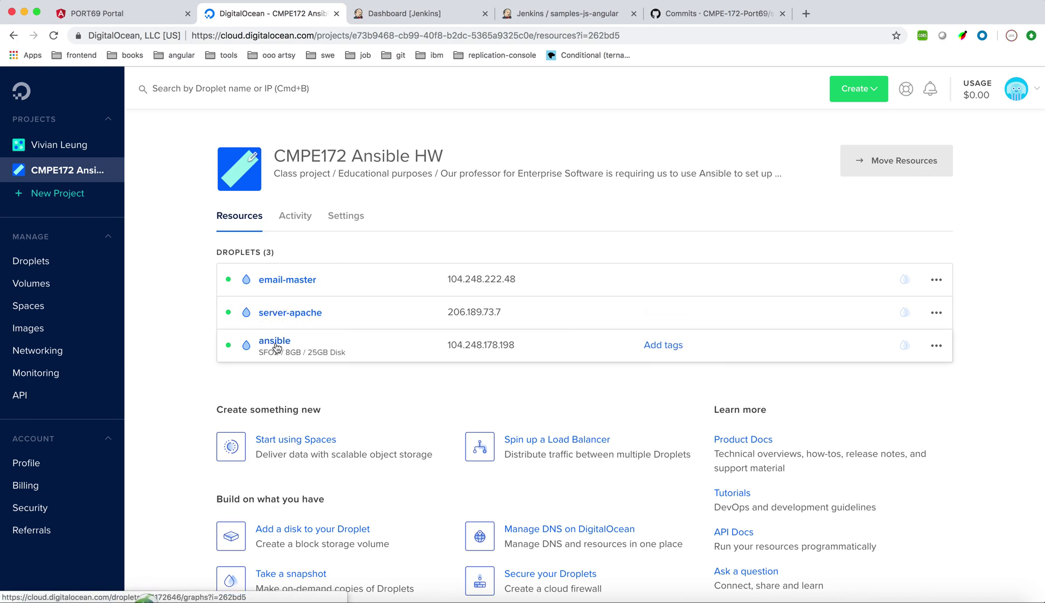
pyautogui.moveTo(483, 354)
pyautogui.click(508, 355)
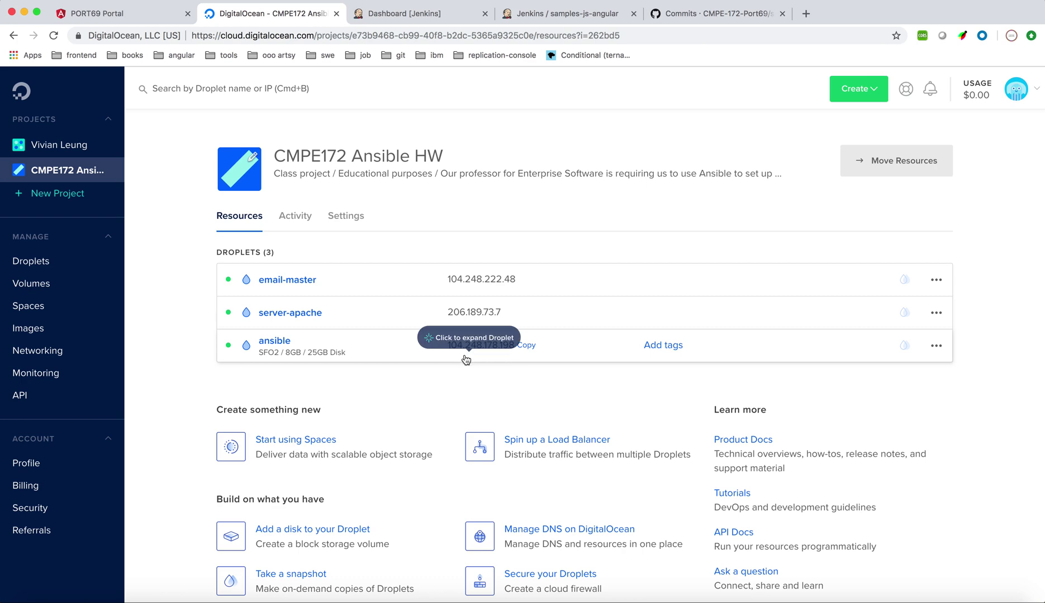
pyautogui.click(157, 21)
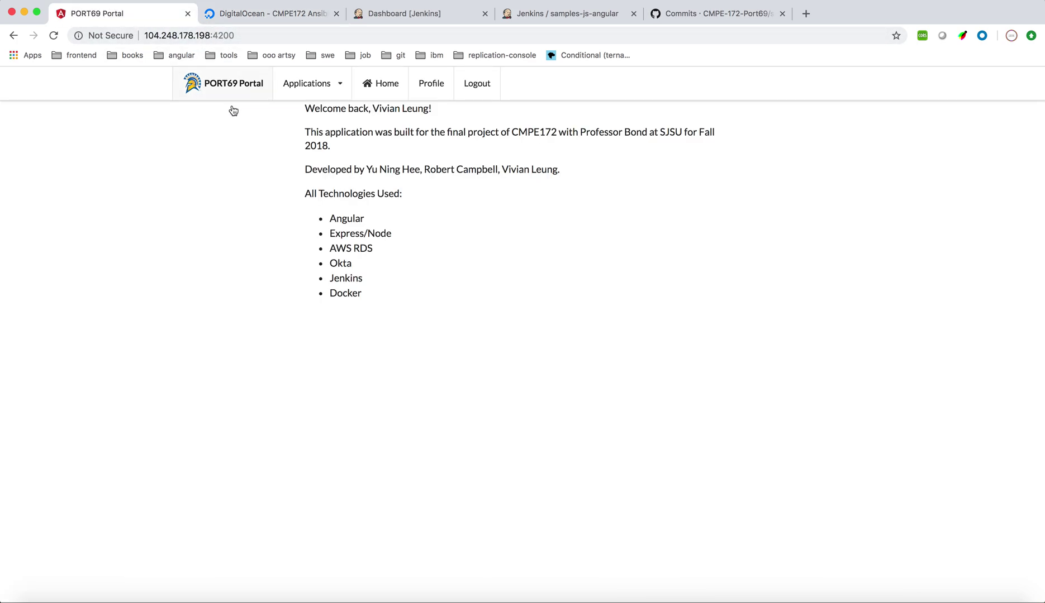
# Launch the TwitterApp from the portal's Applications > HW#2 menu and switch to its tab
pyautogui.click(337, 86)
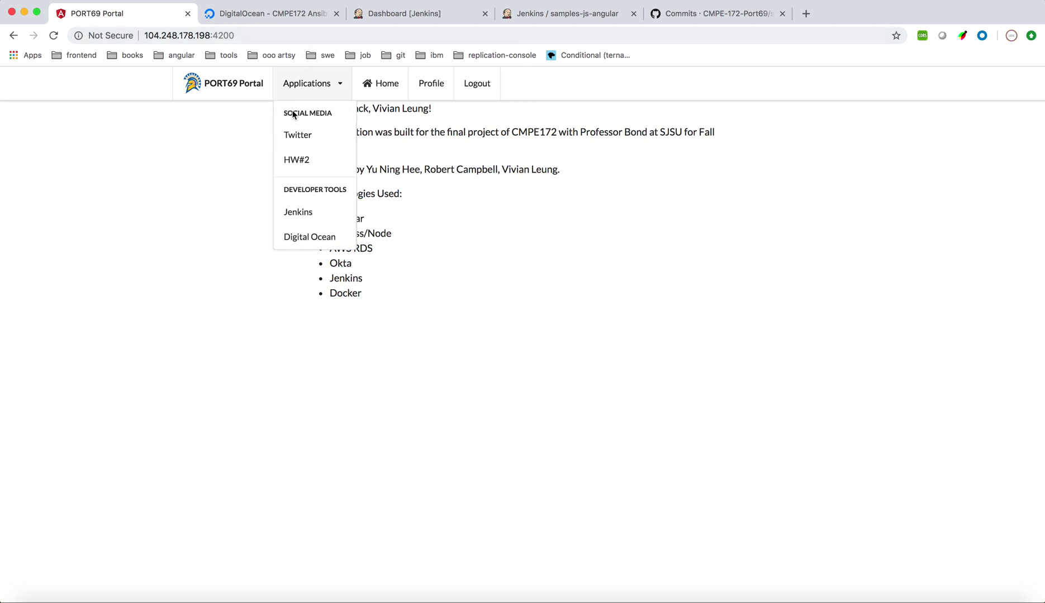
pyautogui.click(304, 161)
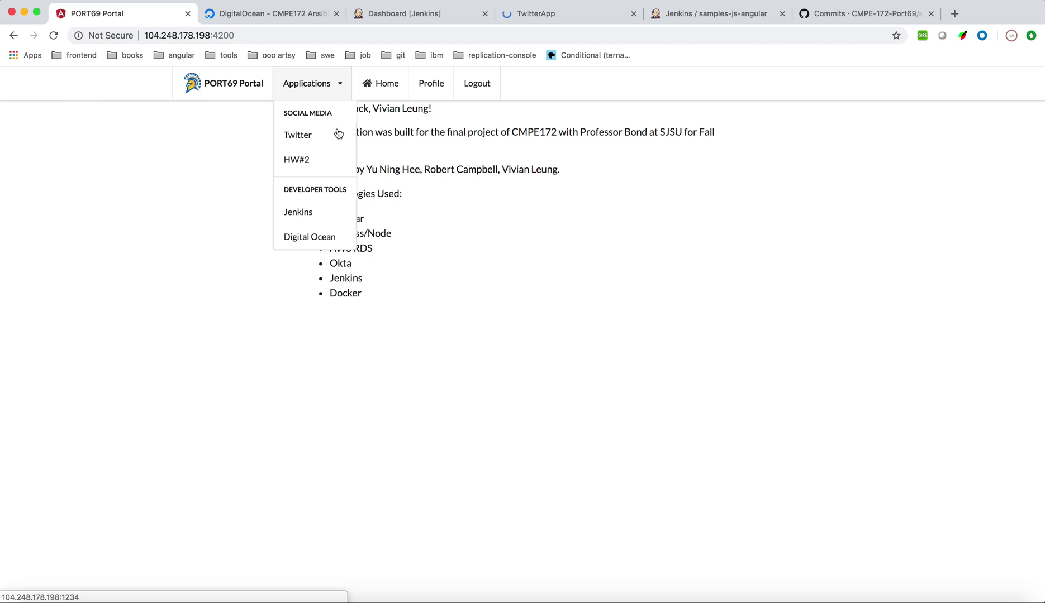
pyautogui.click(563, 19)
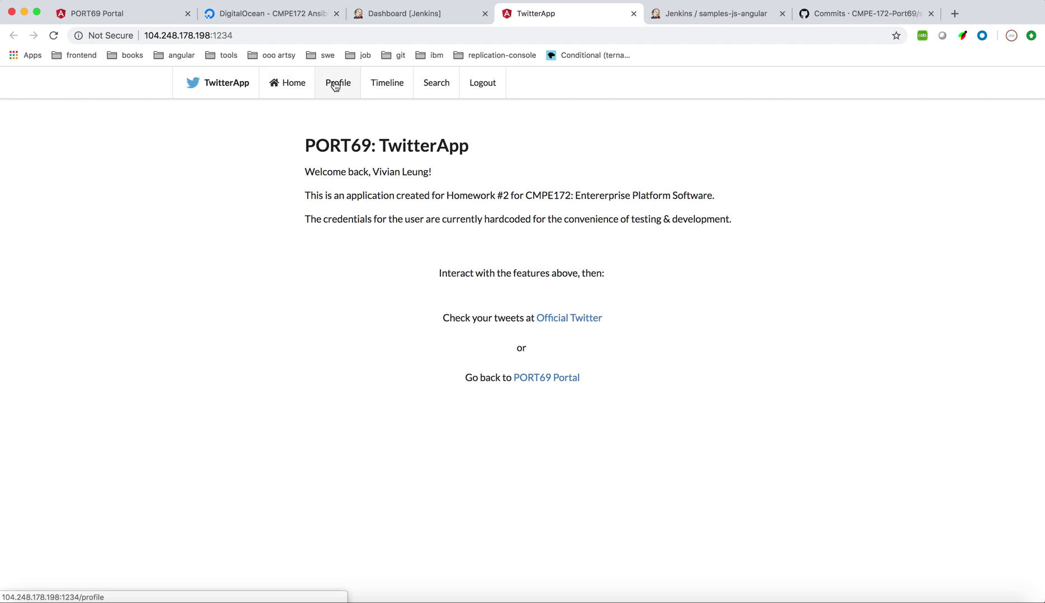
pyautogui.click(159, 19)
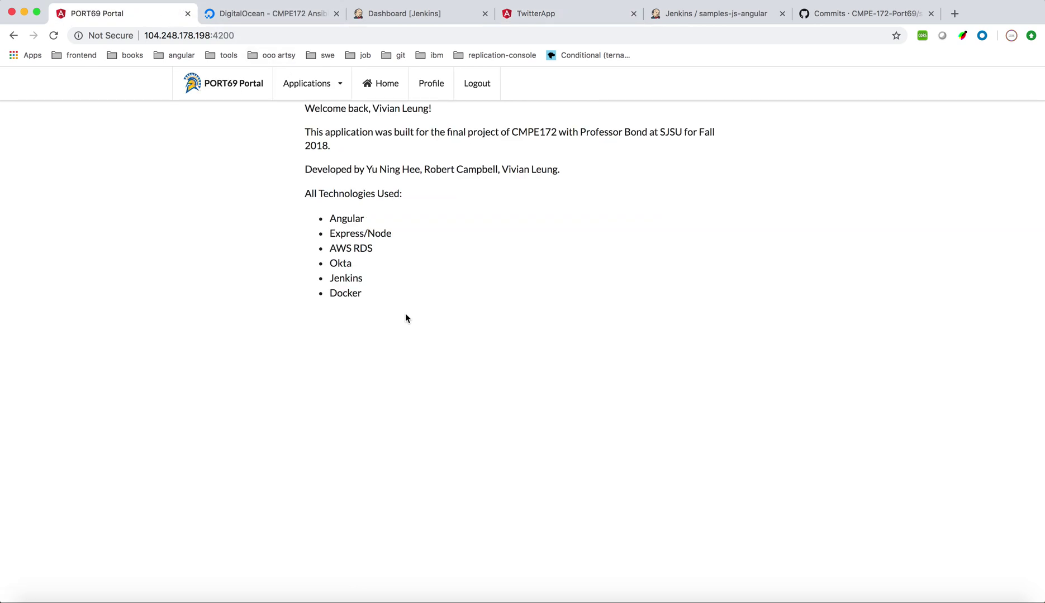
pyautogui.click(564, 16)
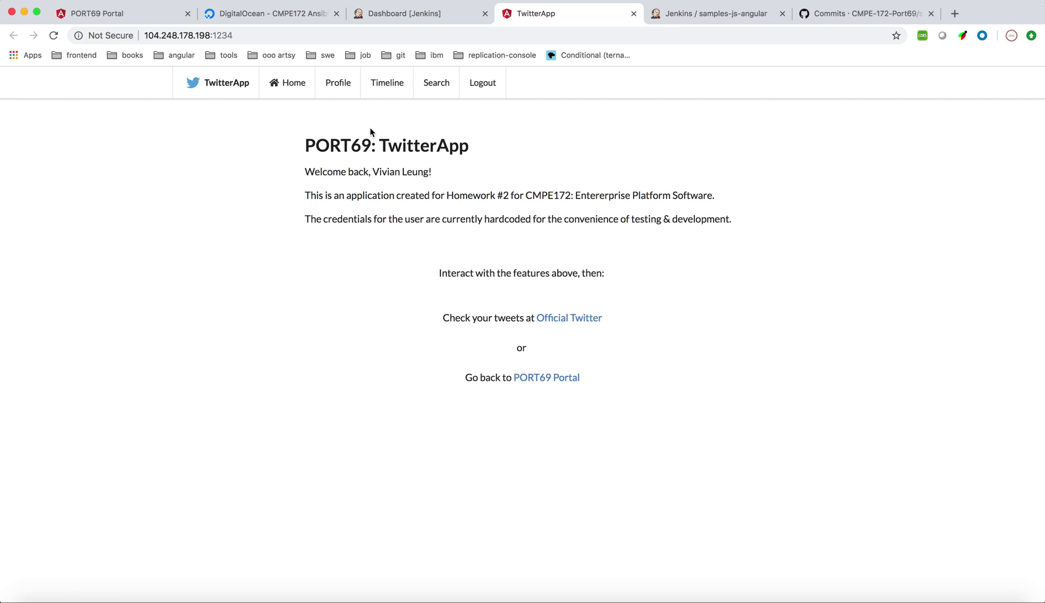
# Review the test account's profile details, then bring up the Timeline with its tweet box
pyautogui.click(329, 88)
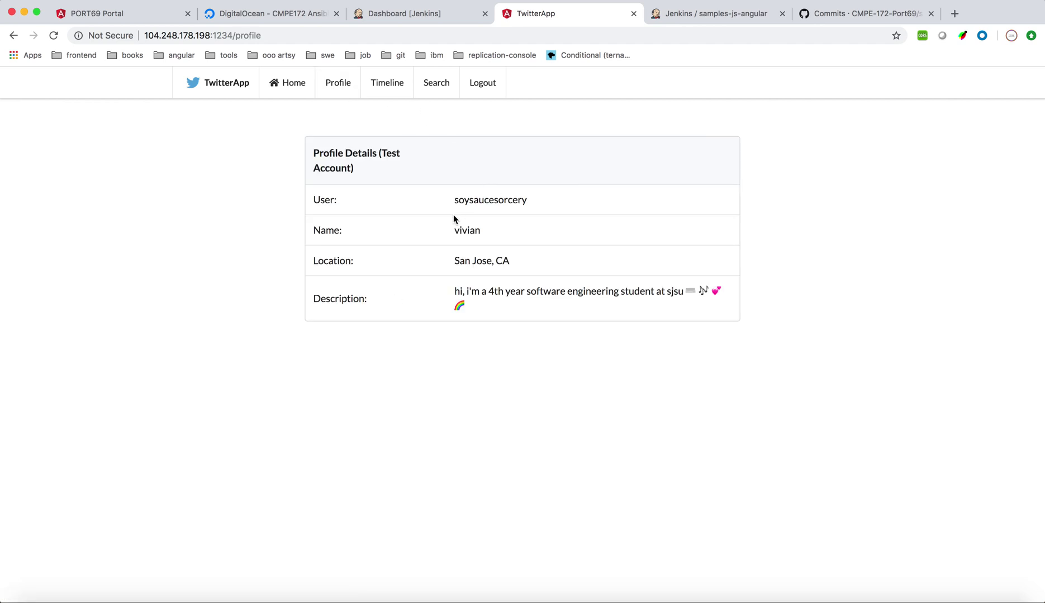
pyautogui.moveTo(441, 185); pyautogui.dragTo(536, 309)
pyautogui.click(536, 309)
pyautogui.click(381, 79)
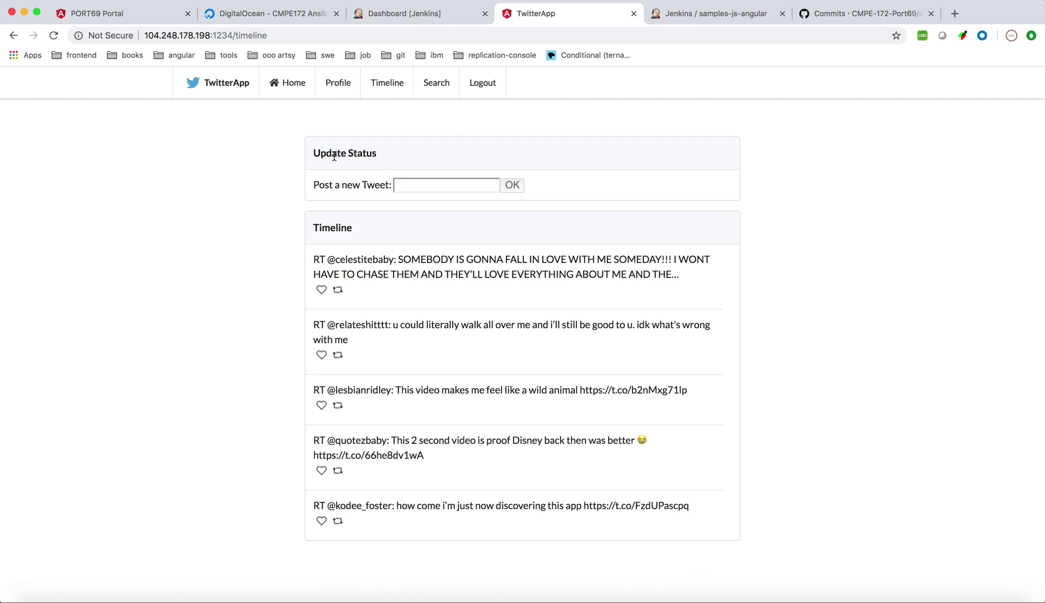
# Post the tweet 'hello everyone i like cookies'
pyautogui.moveTo(335, 156); pyautogui.dragTo(384, 160)
pyautogui.click(399, 184)
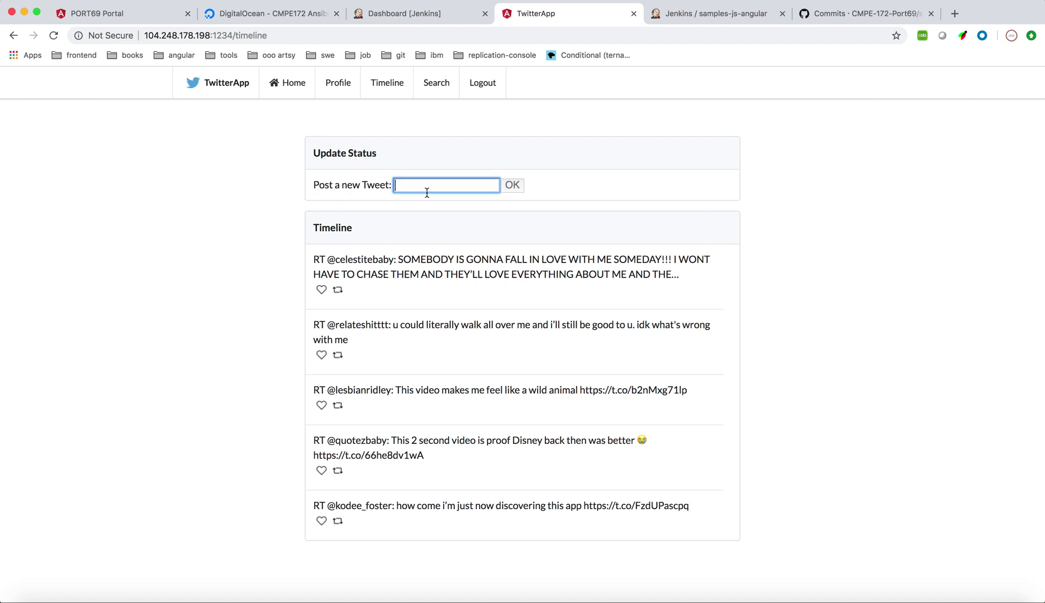
pyautogui.write('hello everyone i l')
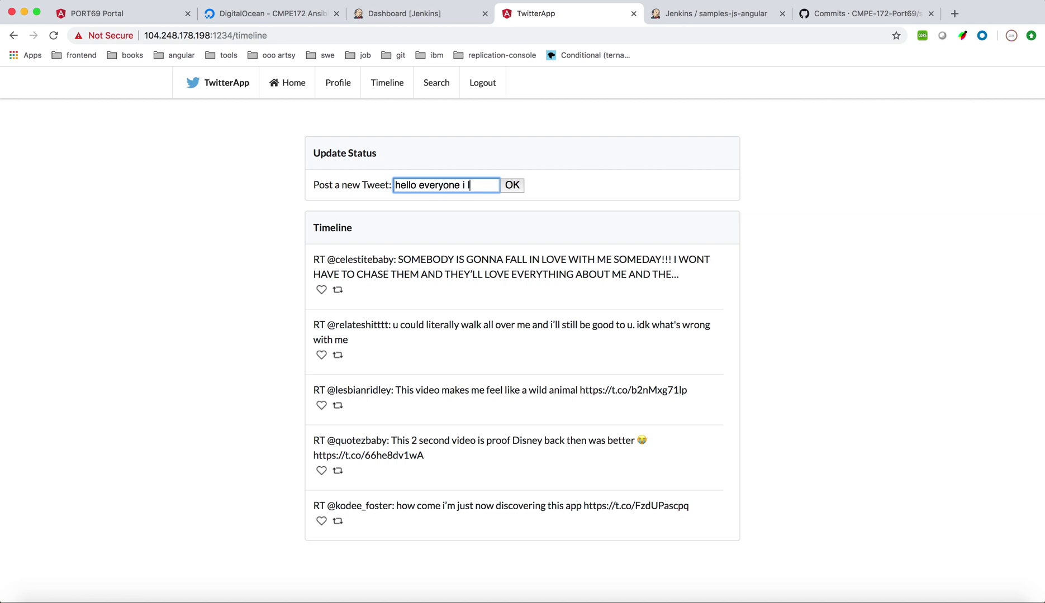
pyautogui.write('ike cookies')
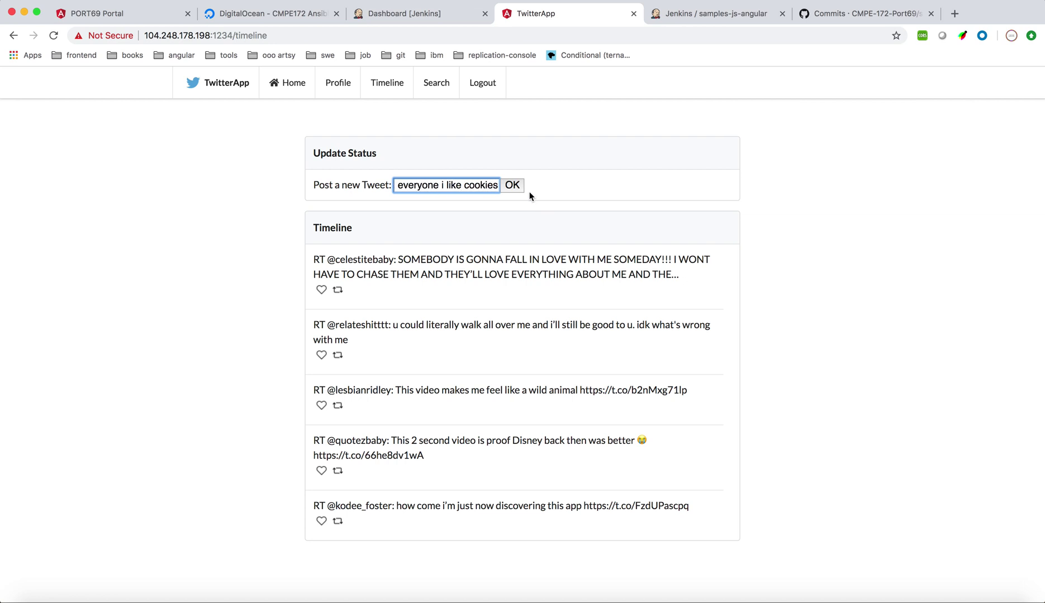
pyautogui.click(510, 189)
# Check the profile, return to Home, and open Official Twitter in a new tab
pyautogui.click(327, 89)
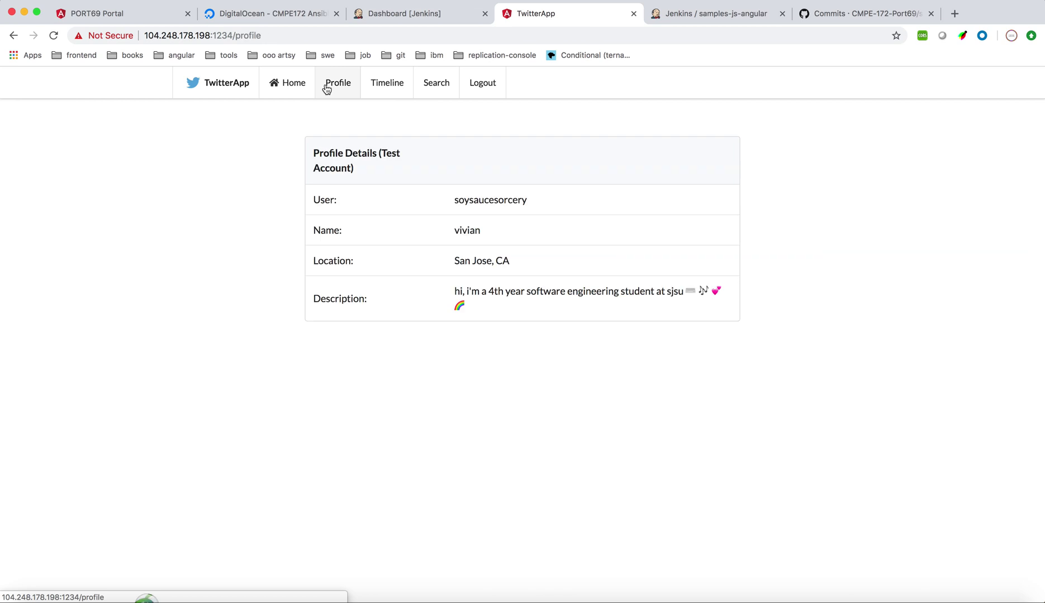
pyautogui.click(280, 91)
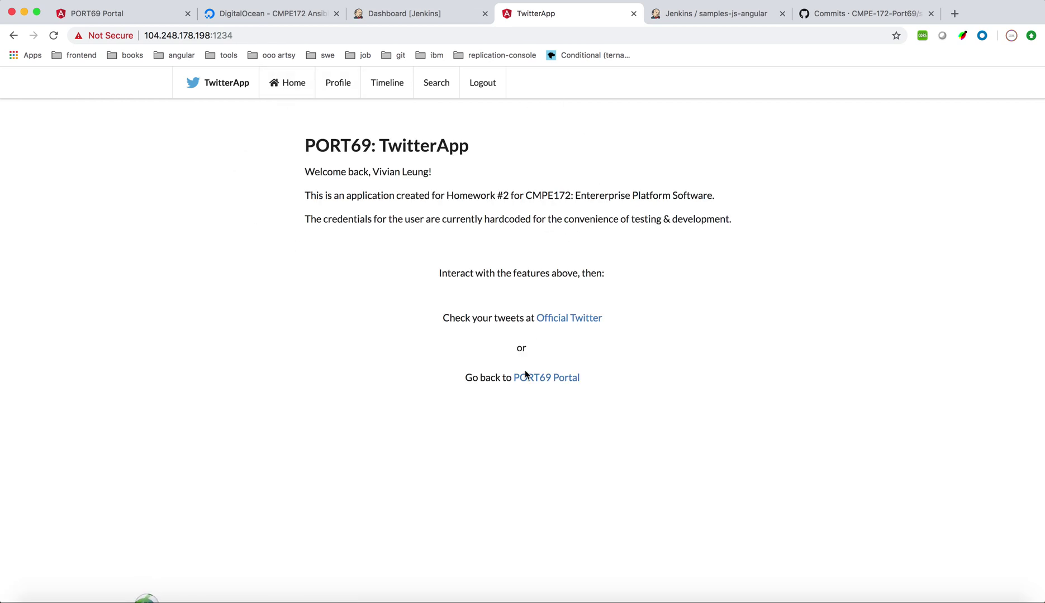
pyautogui.click(585, 320)
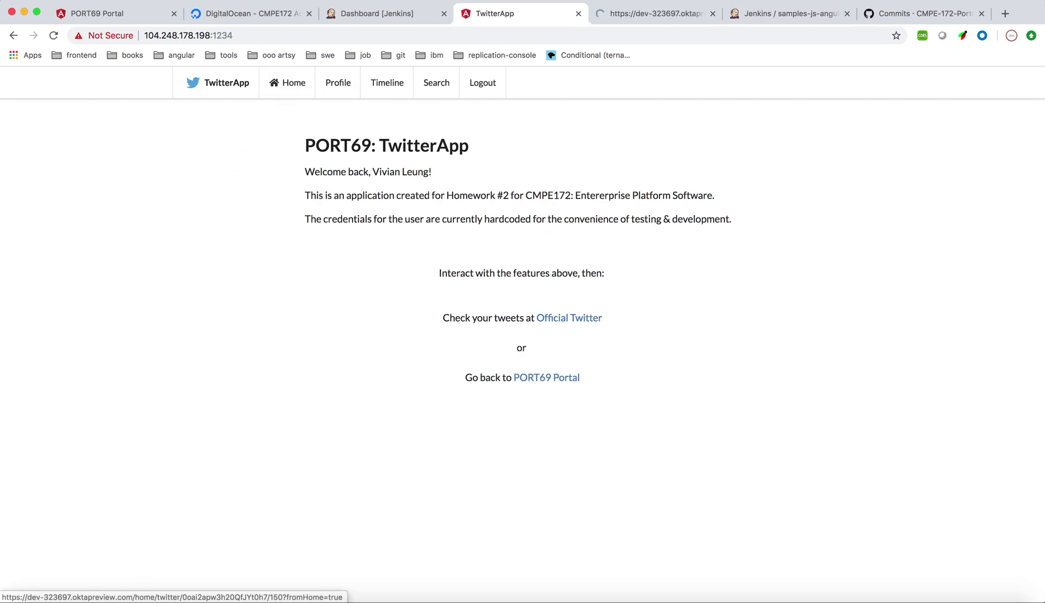
# On Twitter, open the account's profile to find 'hello everyone i like cookies' at the top
pyautogui.click(640, 17)
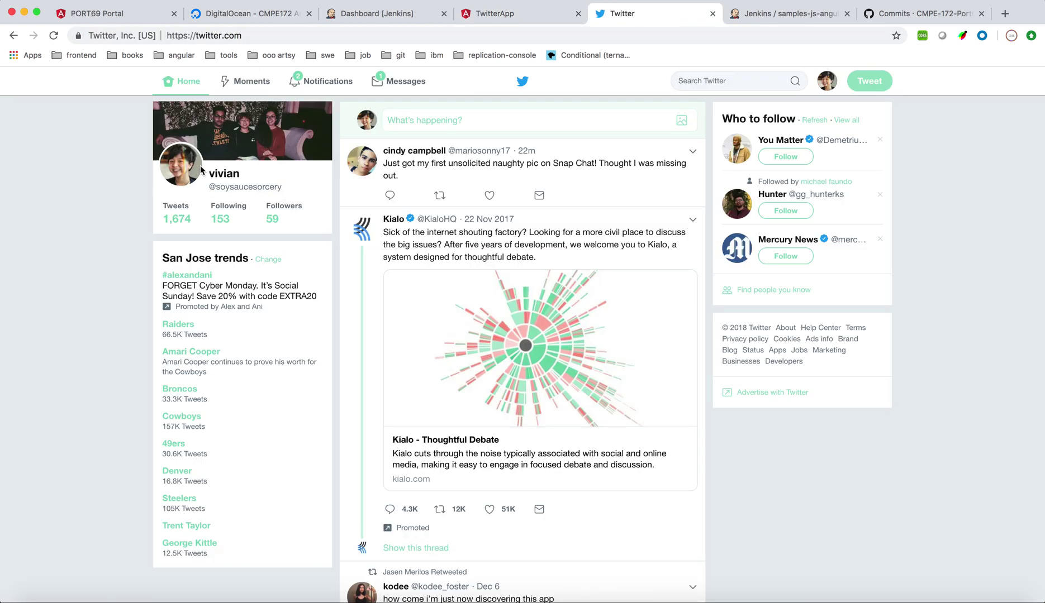
pyautogui.click(203, 169)
pyautogui.scroll(-3, 402, 387)
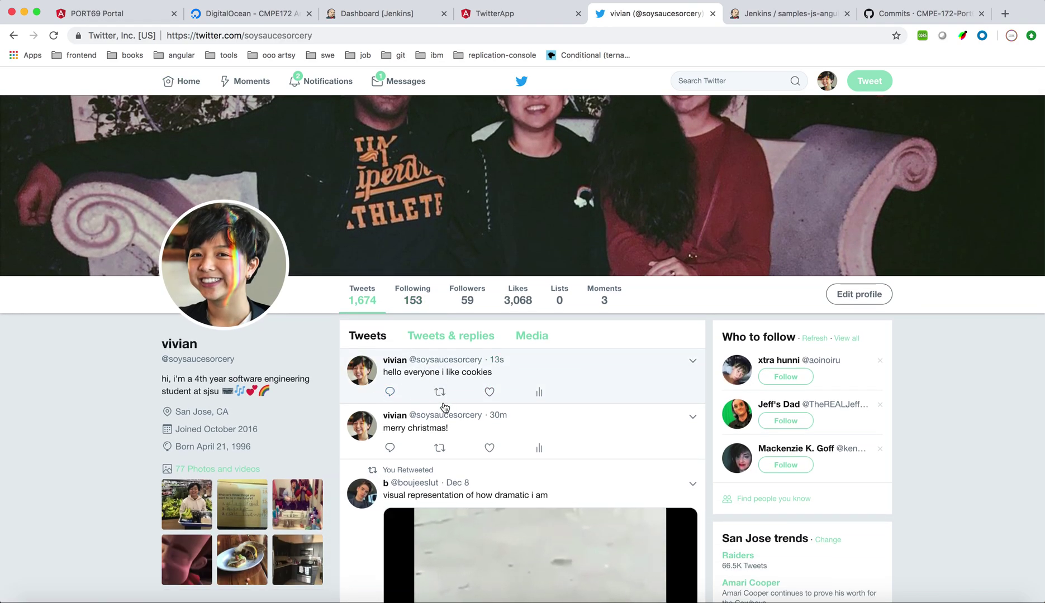
# Search TwitterApp for 'doritos' and like the second result
pyautogui.click(530, 13)
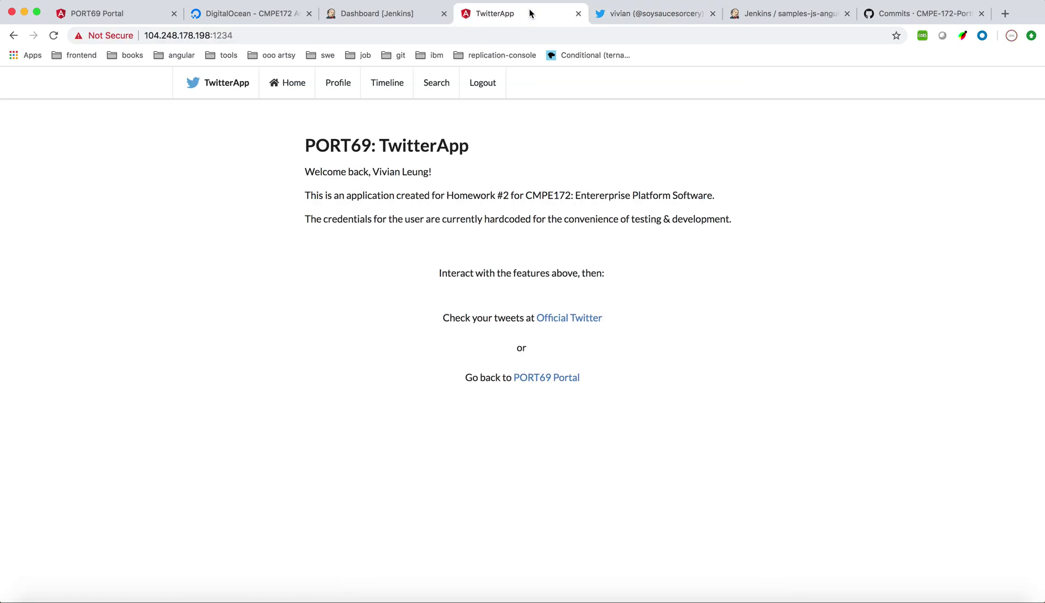
pyautogui.click(429, 82)
pyautogui.click(388, 185)
pyautogui.write('dori')
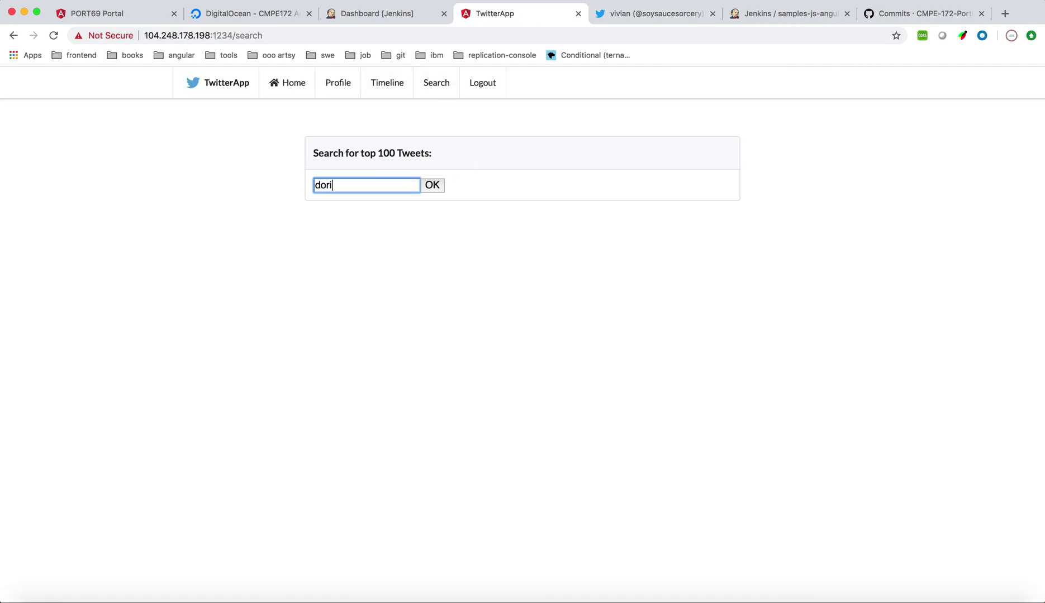
pyautogui.write('tos')
pyautogui.click(433, 185)
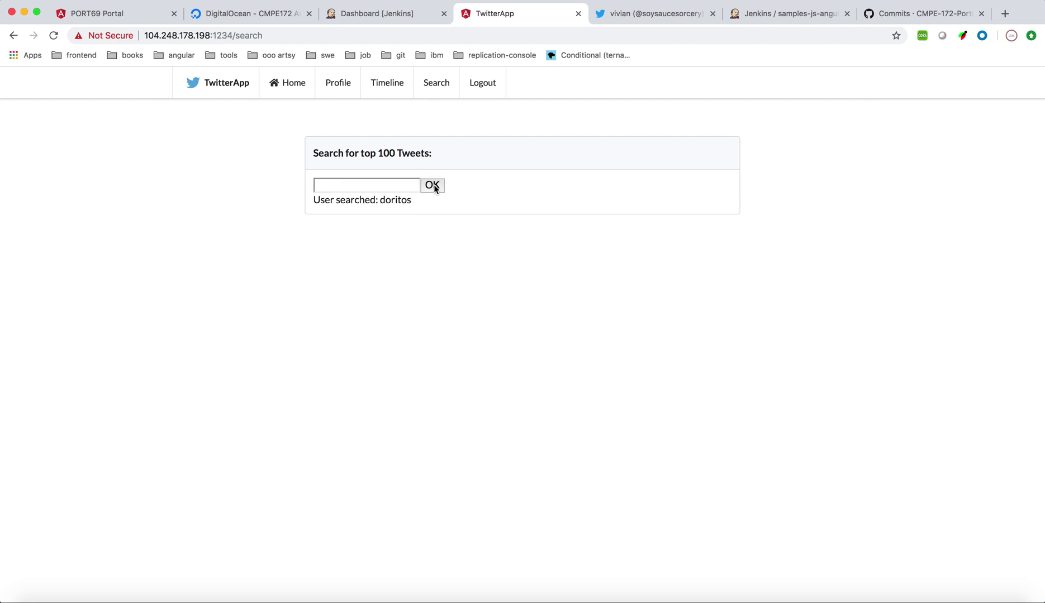
pyautogui.scroll(-1, 343, 267)
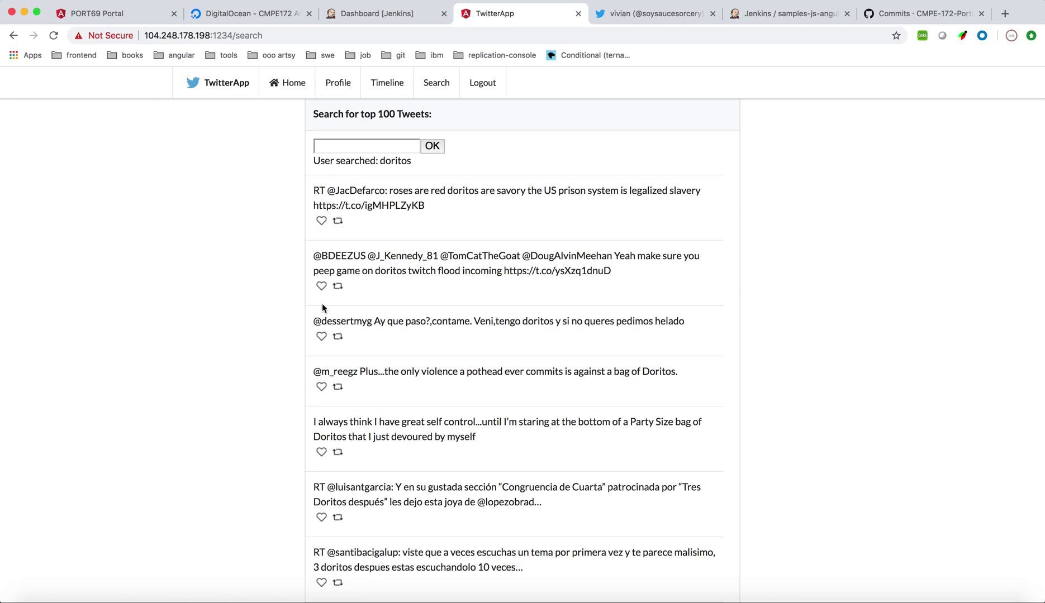
pyautogui.click(319, 286)
# Open developer tools and retweet the first doritos result
pyautogui.press('super+alt+i')
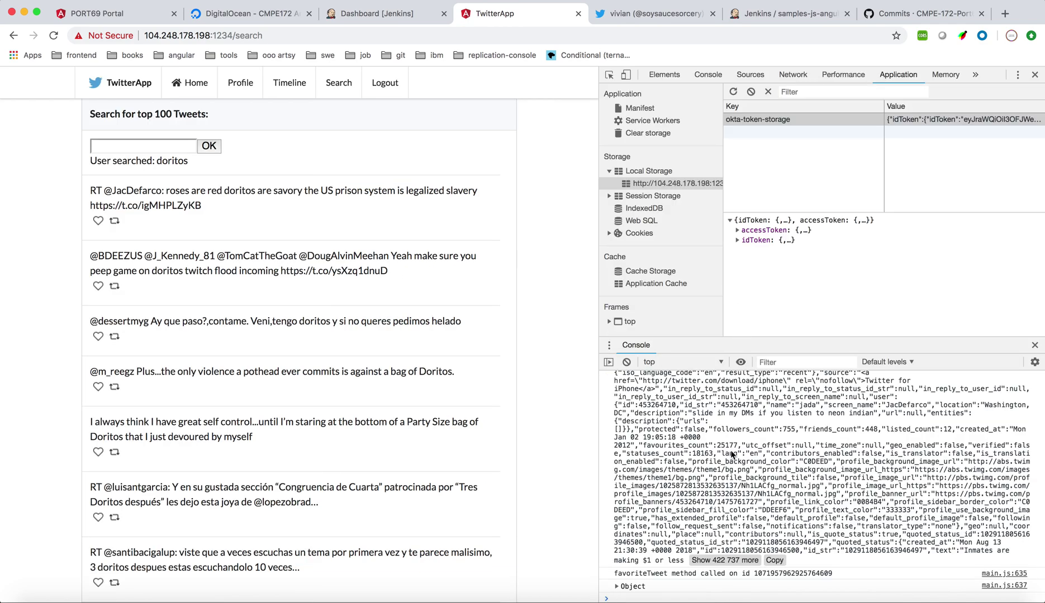
pyautogui.scroll(10, 732, 456)
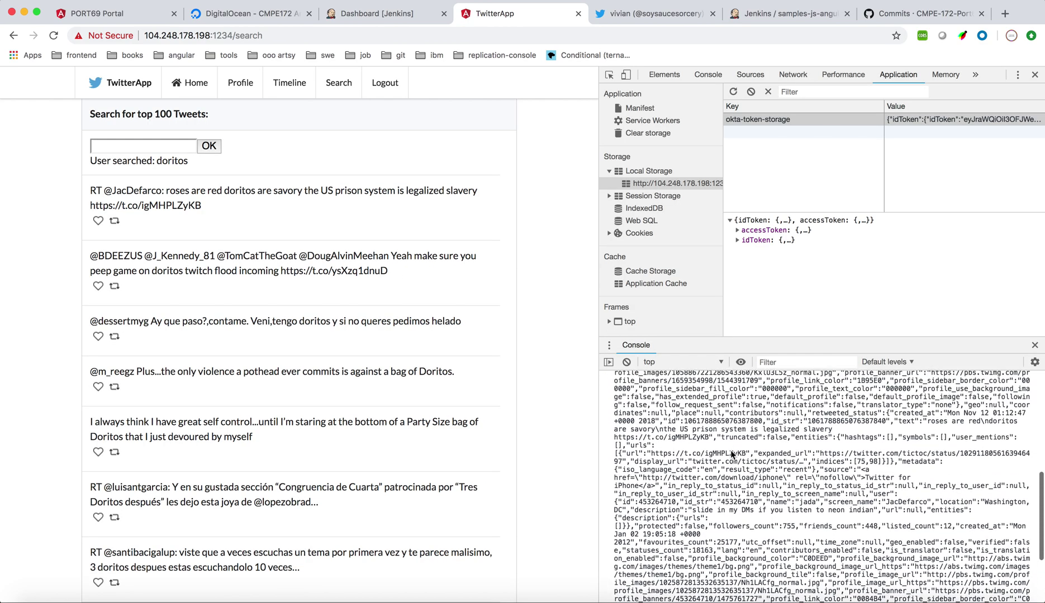
pyautogui.scroll(5, 732, 456)
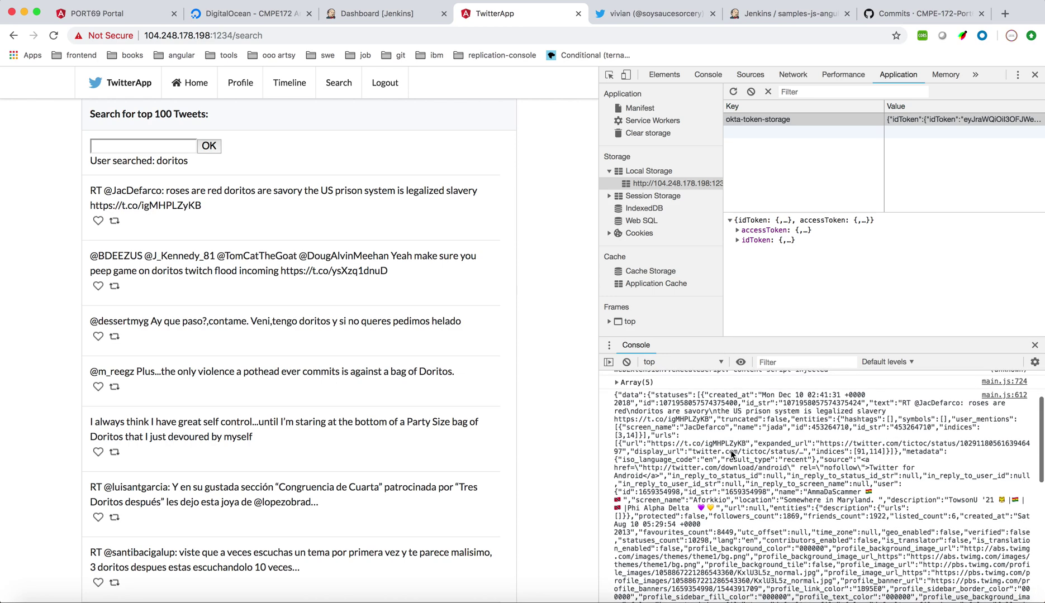
pyautogui.scroll(-12, 732, 456)
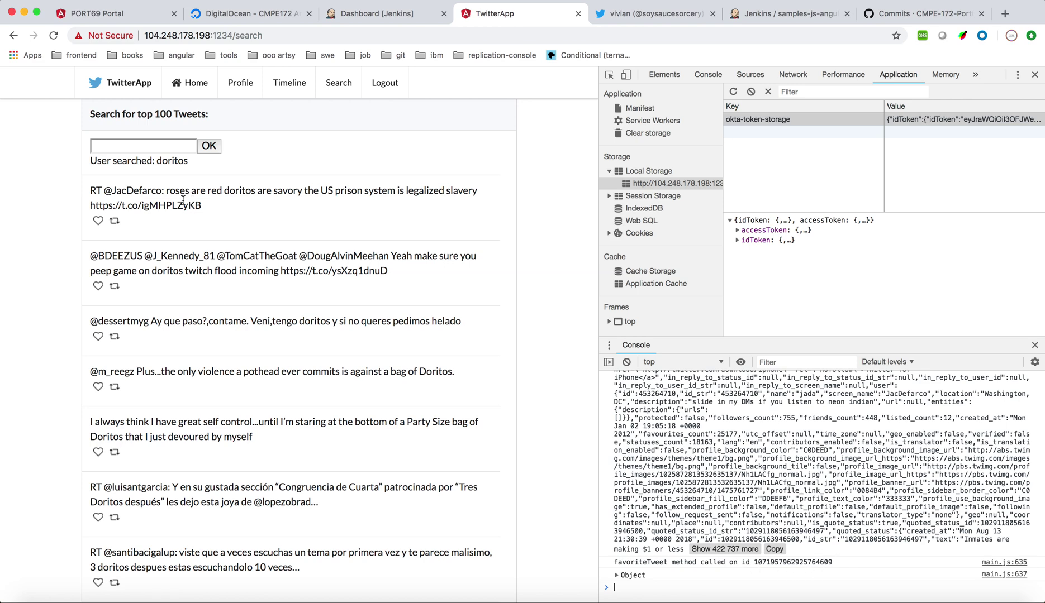
pyautogui.click(116, 222)
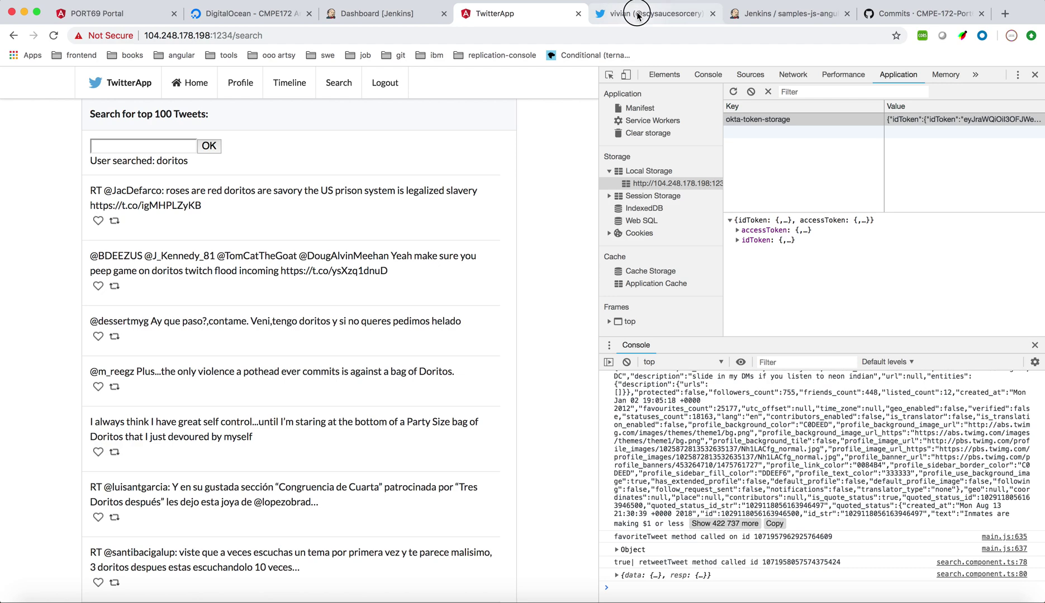
# Reload the Twitter profile to confirm the retweet, then like the first doritos result
pyautogui.click(639, 13)
pyautogui.click(53, 35)
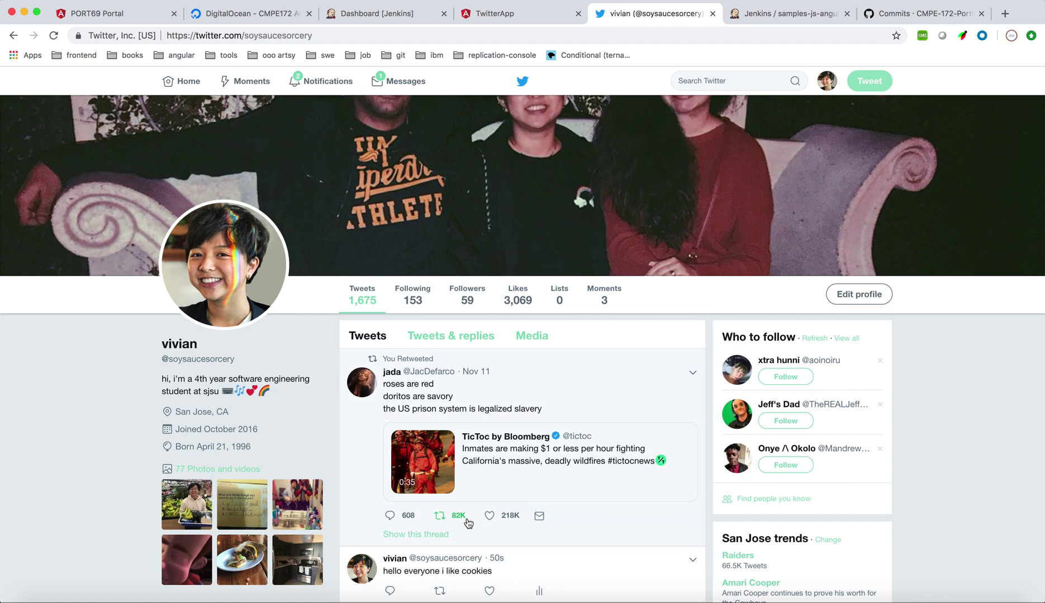
pyautogui.click(517, 16)
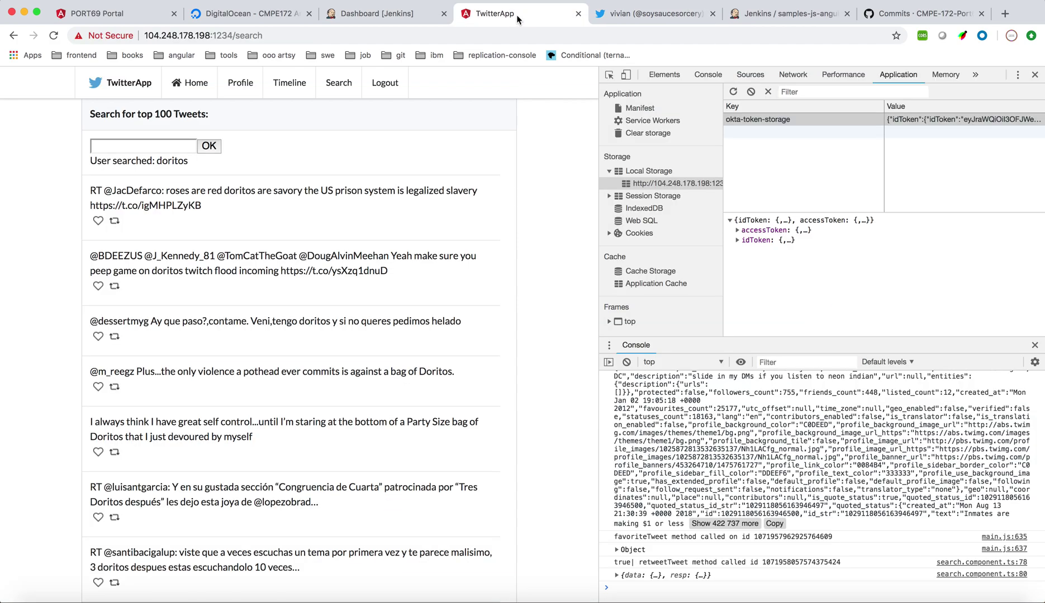
pyautogui.click(98, 221)
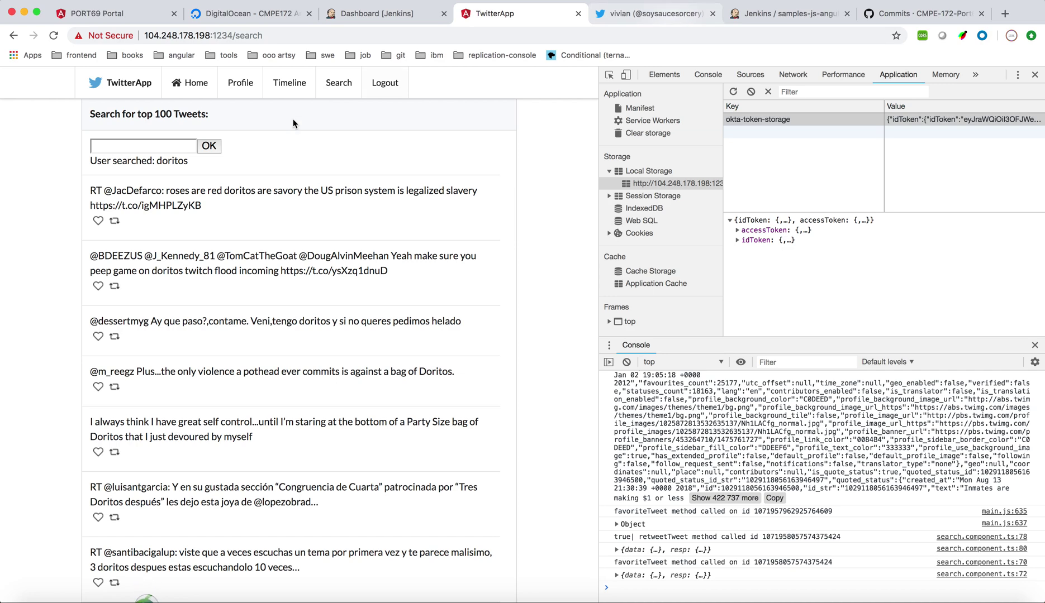
# Toggle the second result's like and unlike the first result, checking Twitter after each
pyautogui.click(102, 287)
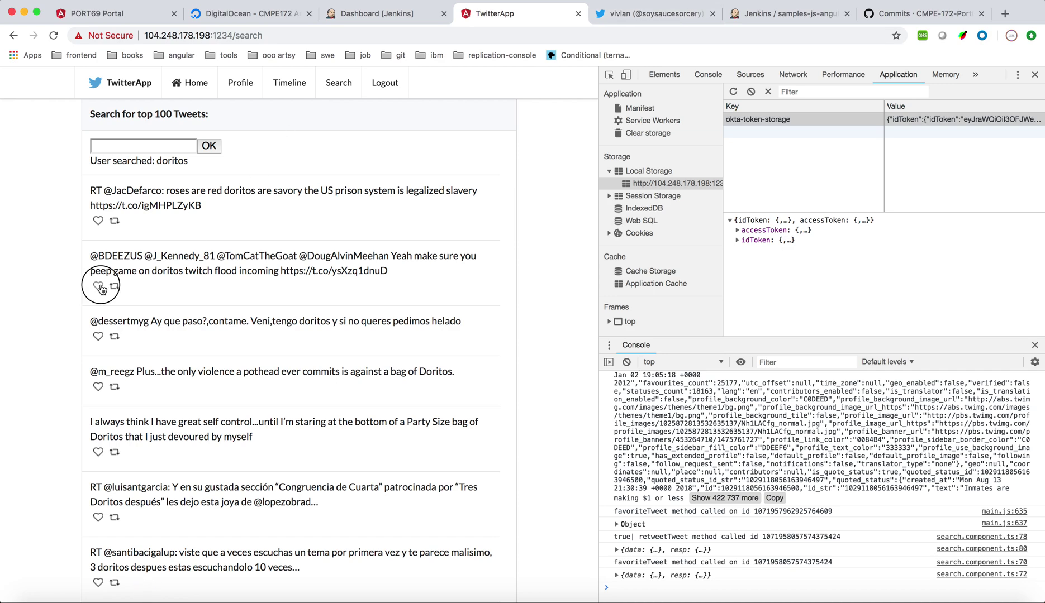
pyautogui.click(660, 15)
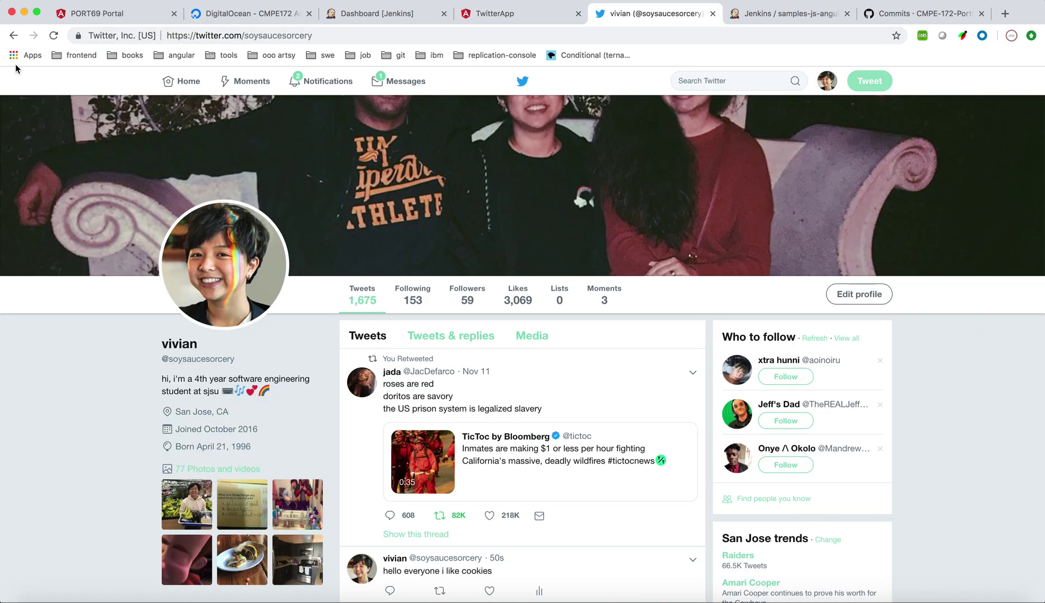
pyautogui.click(53, 36)
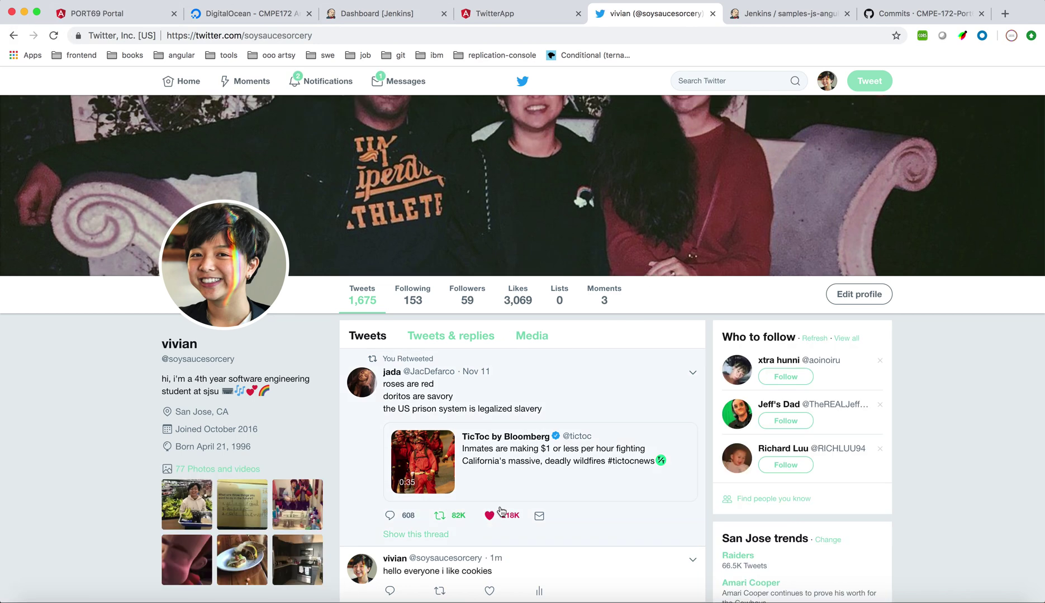
pyautogui.click(543, 19)
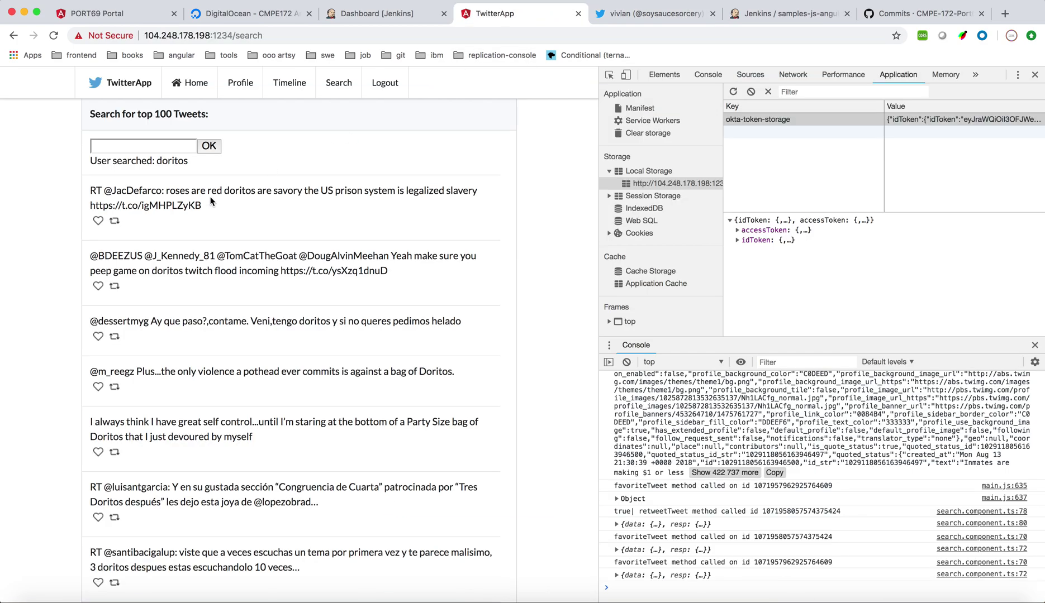
pyautogui.click(98, 223)
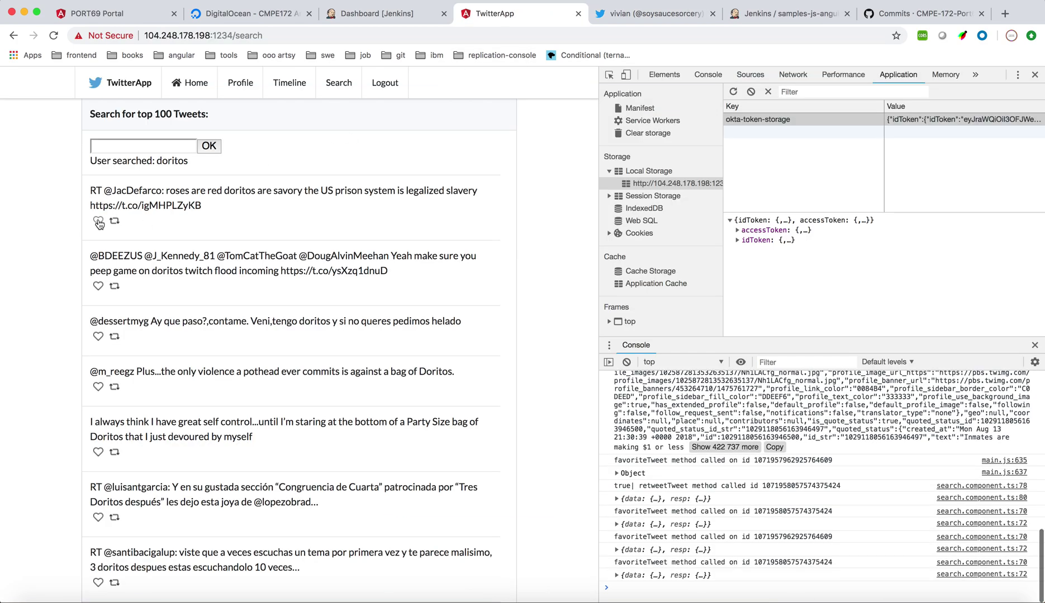
pyautogui.click(655, 16)
pyautogui.press('super+r')
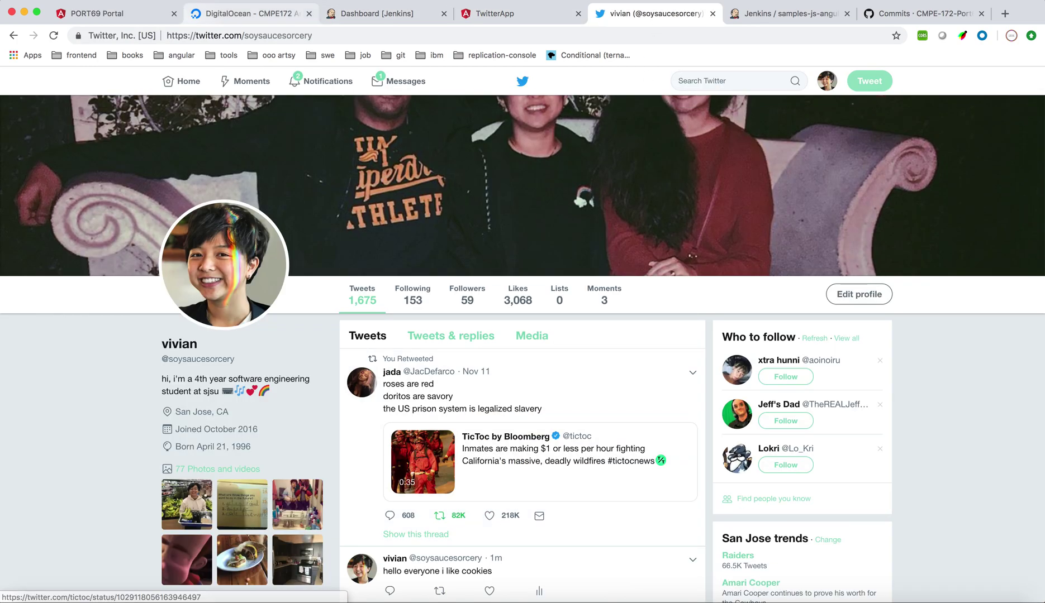
# Undo the first result's retweet, confirm on Twitter, and return to the app's home page
pyautogui.click(522, 14)
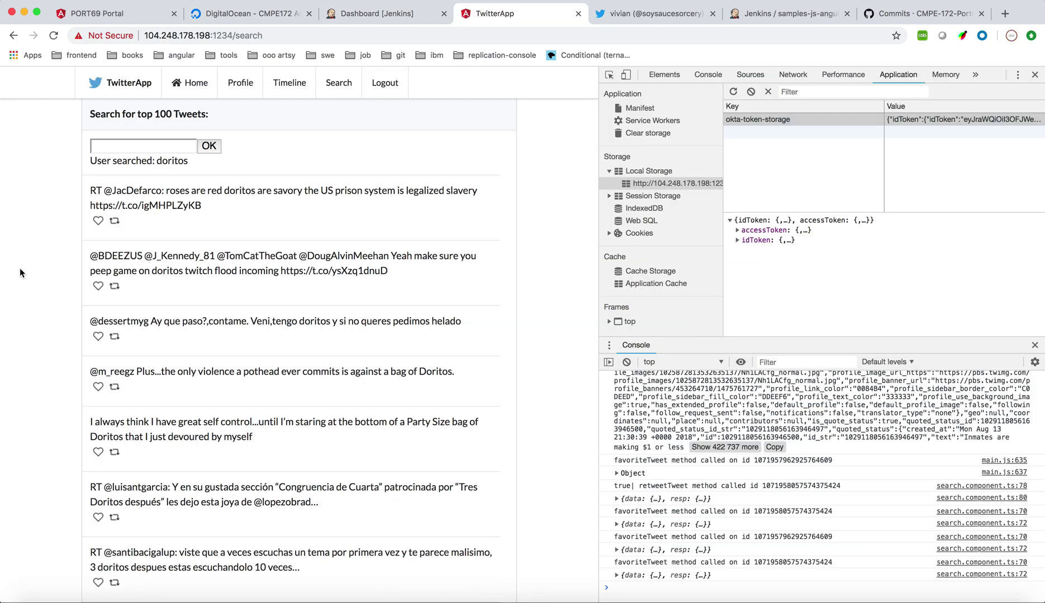
pyautogui.click(114, 223)
pyautogui.click(671, 13)
pyautogui.press('super+r')
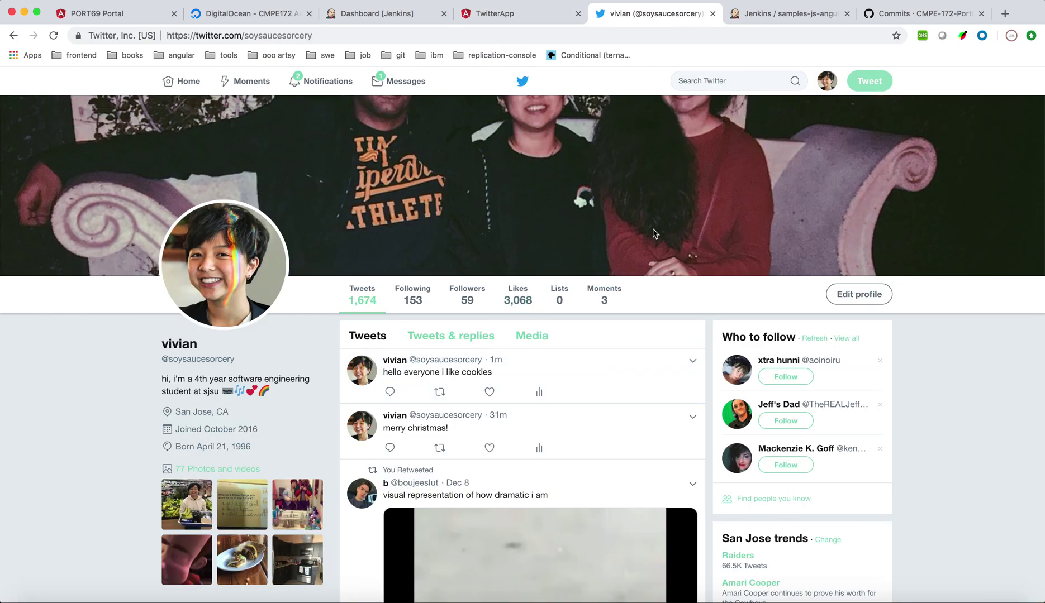
pyautogui.click(547, 16)
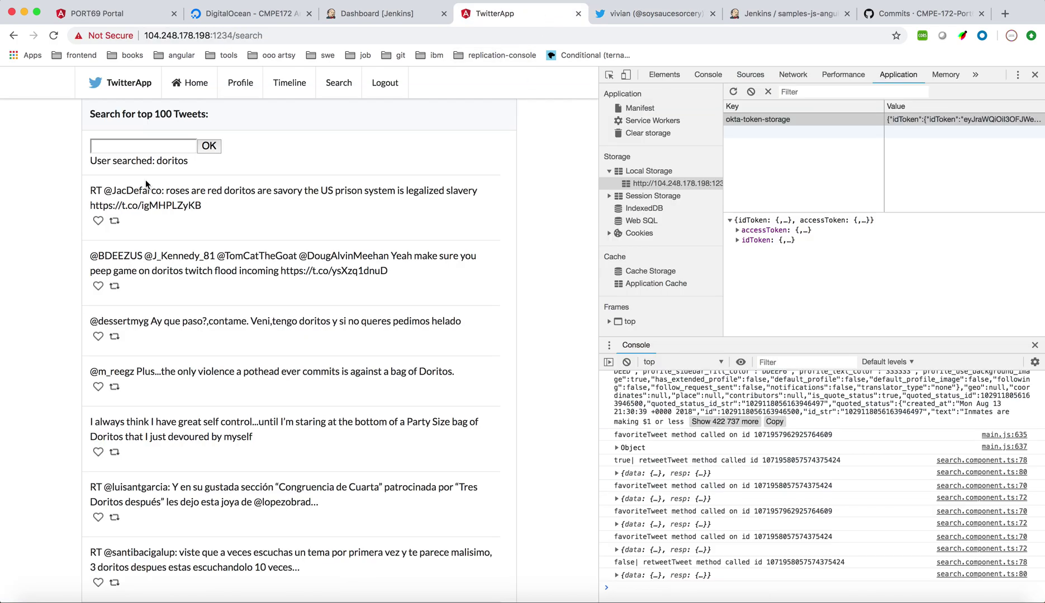
pyautogui.scroll(-3, 146, 184)
pyautogui.scroll(3, 146, 185)
pyautogui.click(190, 82)
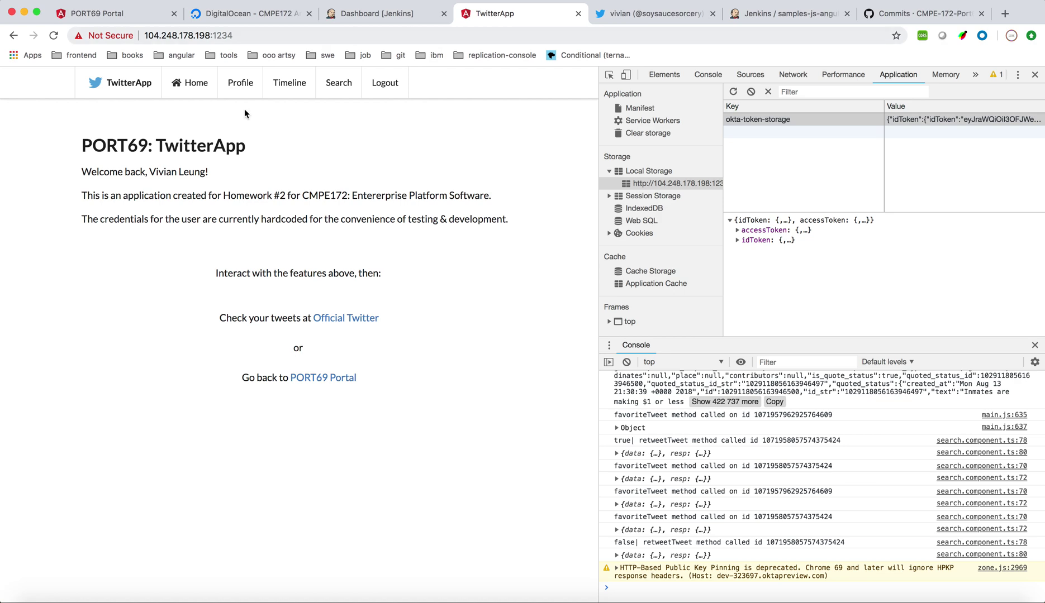
# Log out of TwitterApp and bring QuickTime Player to the front
pyautogui.click(385, 84)
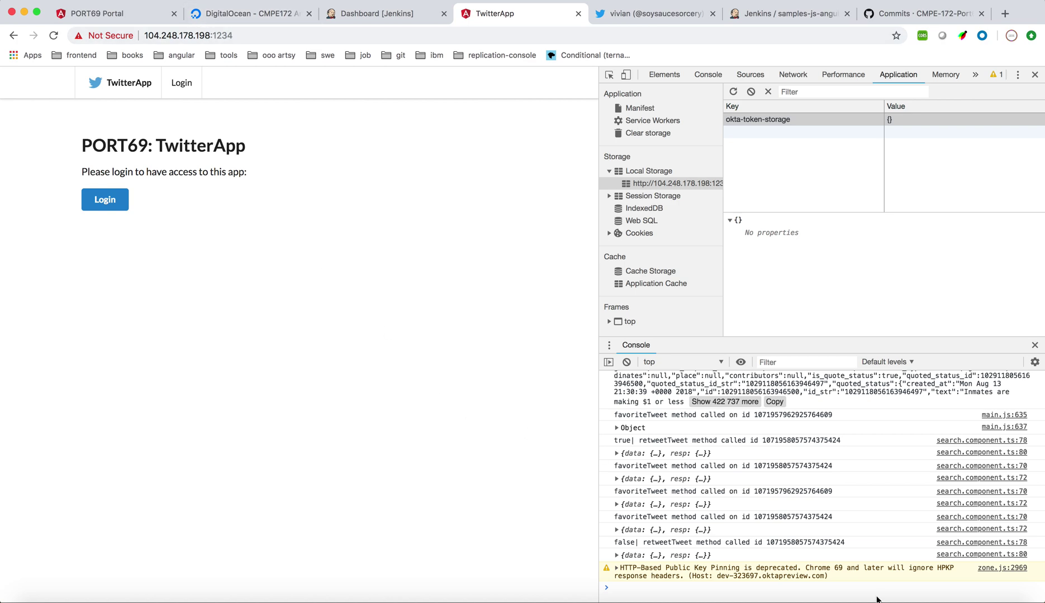
pyautogui.click(940, 601)
# Quit QuickTime Player and start naming the recording 'CMPE' in the keep-document dialog
pyautogui.click(67, 2)
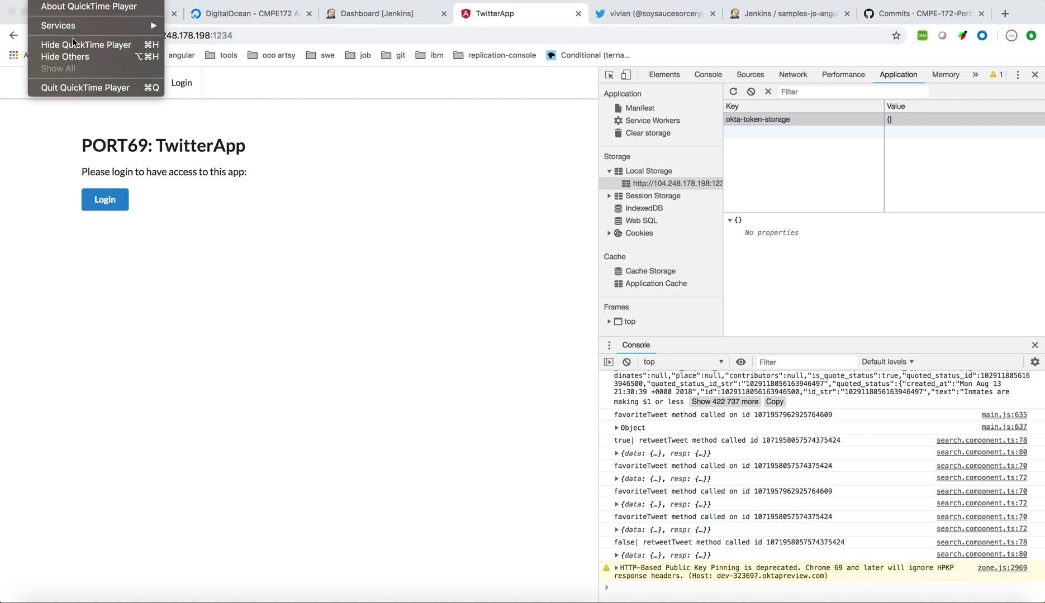
pyautogui.click(85, 88)
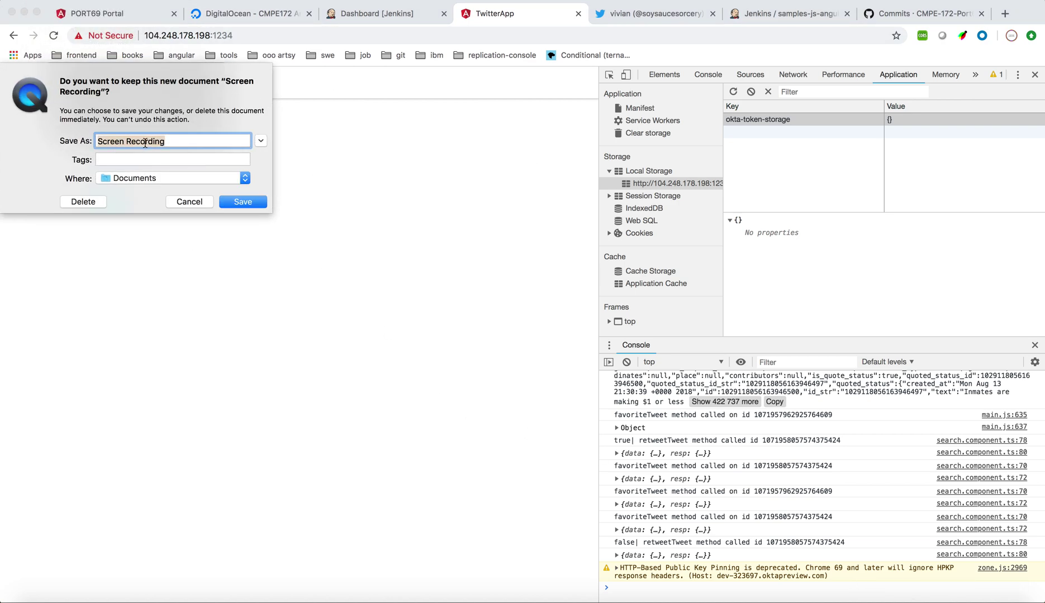
pyautogui.write('CMPE172-finaldemo')
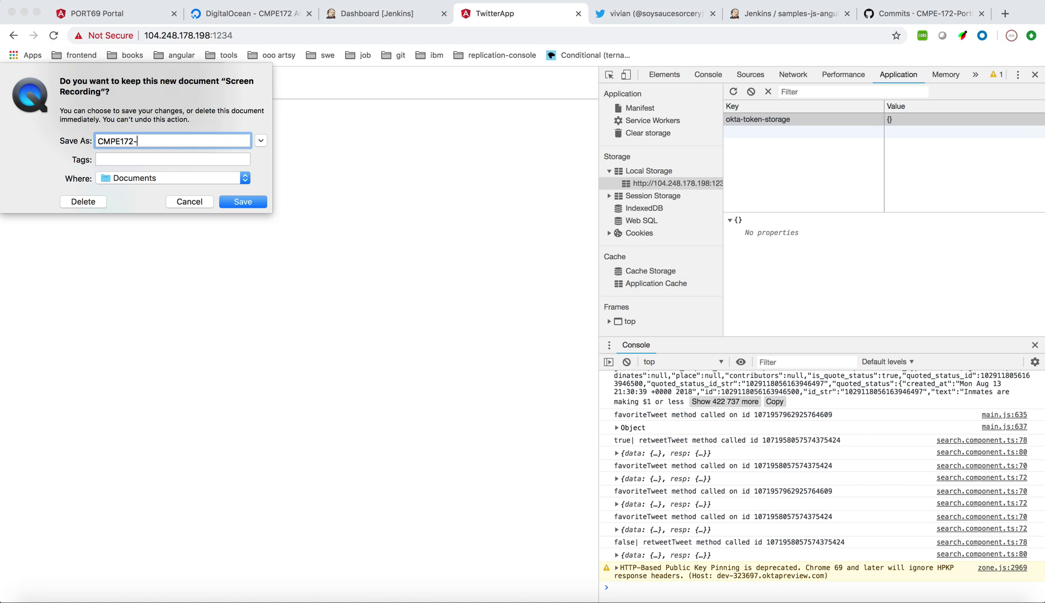